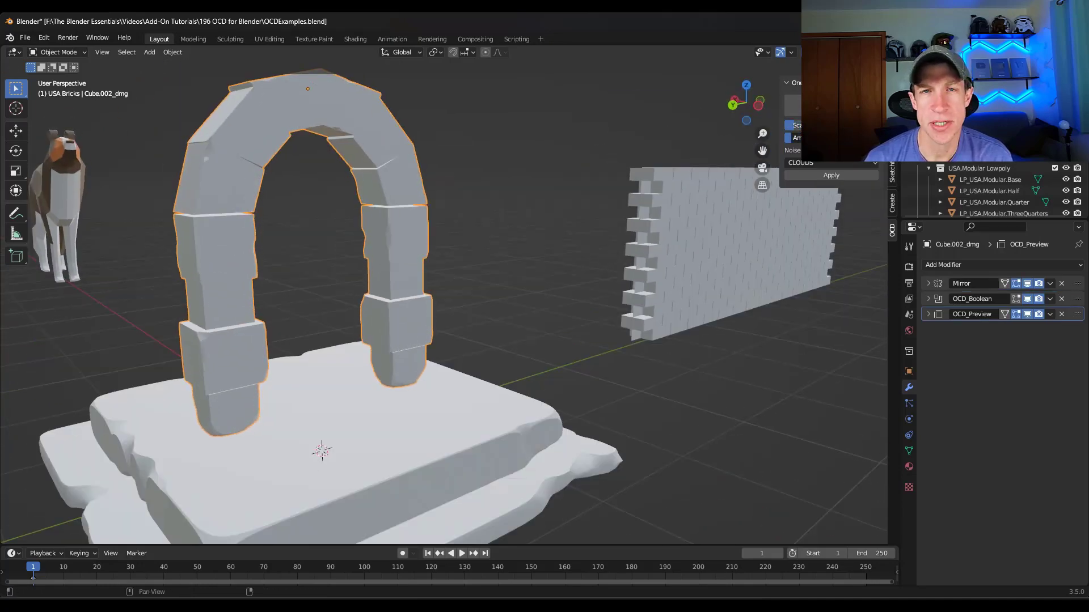
# Give the arch's damage a different noise pattern, then extrude the cube's faces in Edit Mode.
pyautogui.click(831, 163)
pyautogui.click(806, 214)
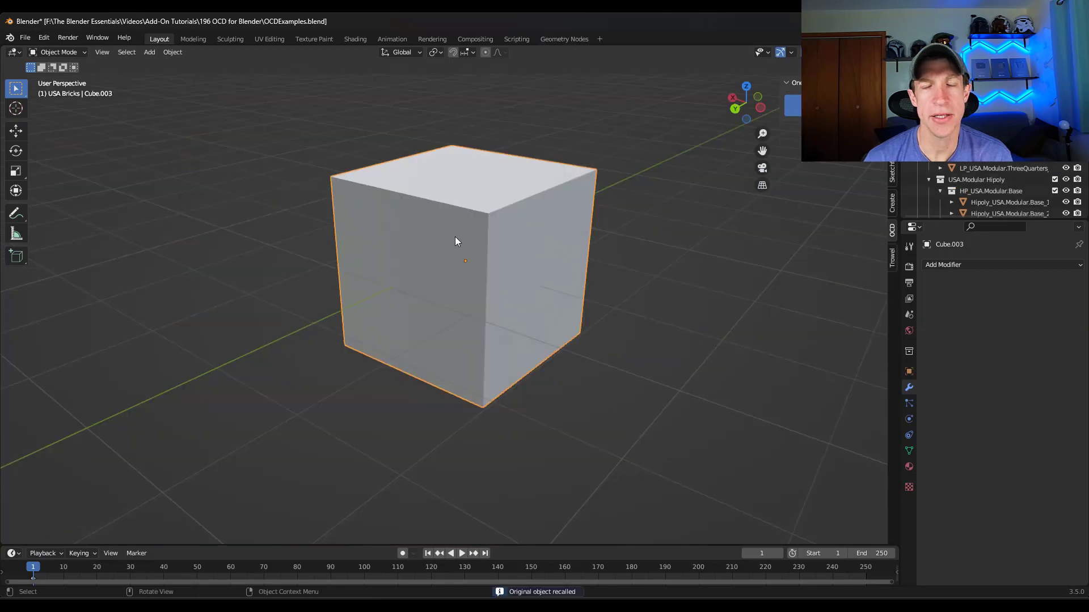
pyautogui.press('Tab')
pyautogui.press('e')
pyautogui.press('e')
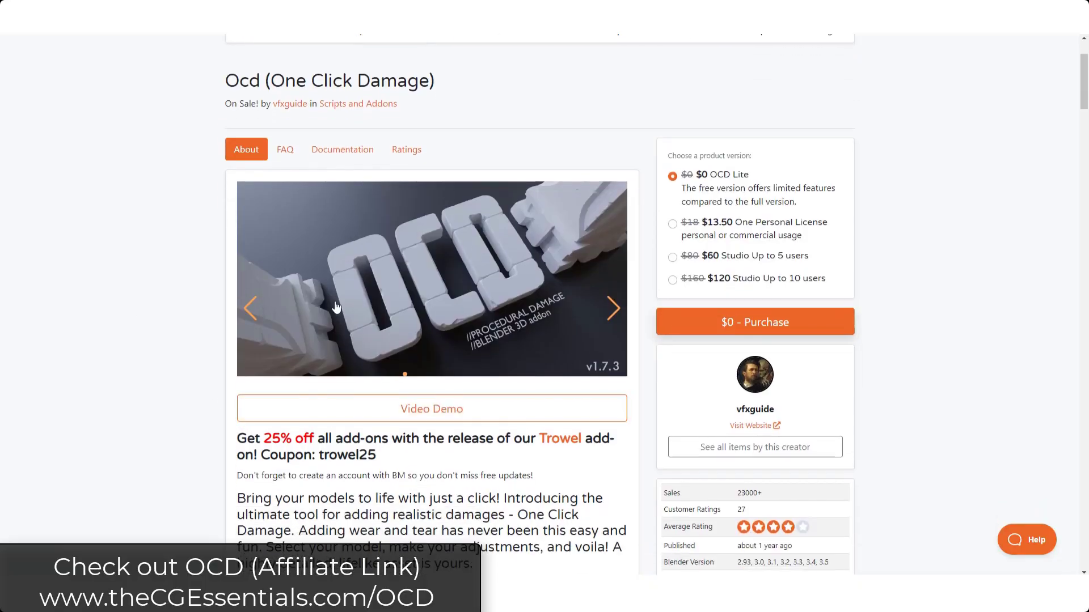
# Advance the OCD gallery to the before-and-after throne image, view it enlarged, then close it.
pyautogui.click(614, 311)
pyautogui.click(614, 311)
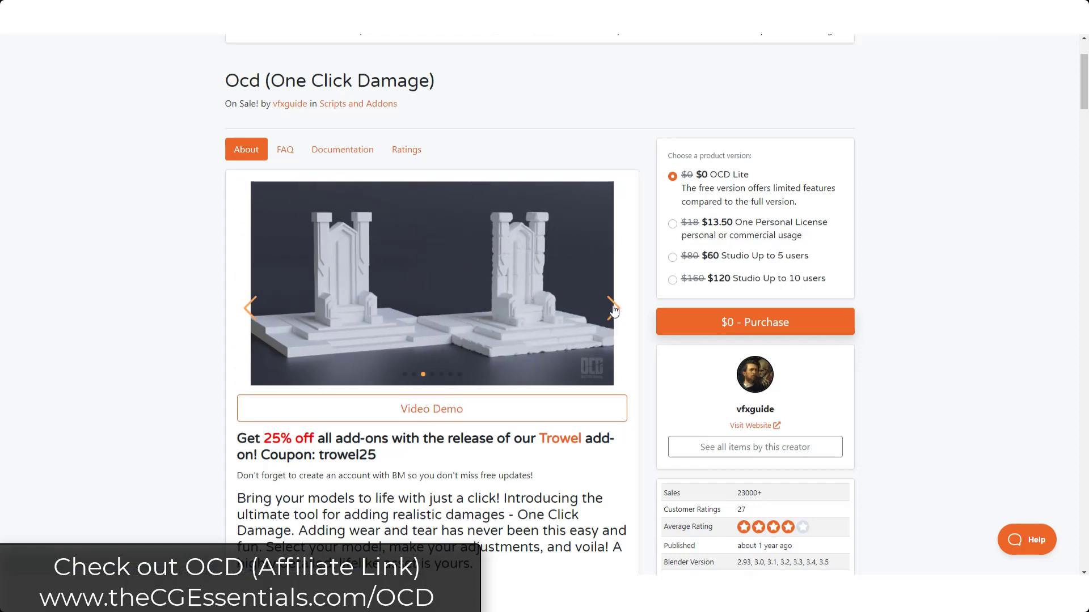
pyautogui.click(390, 315)
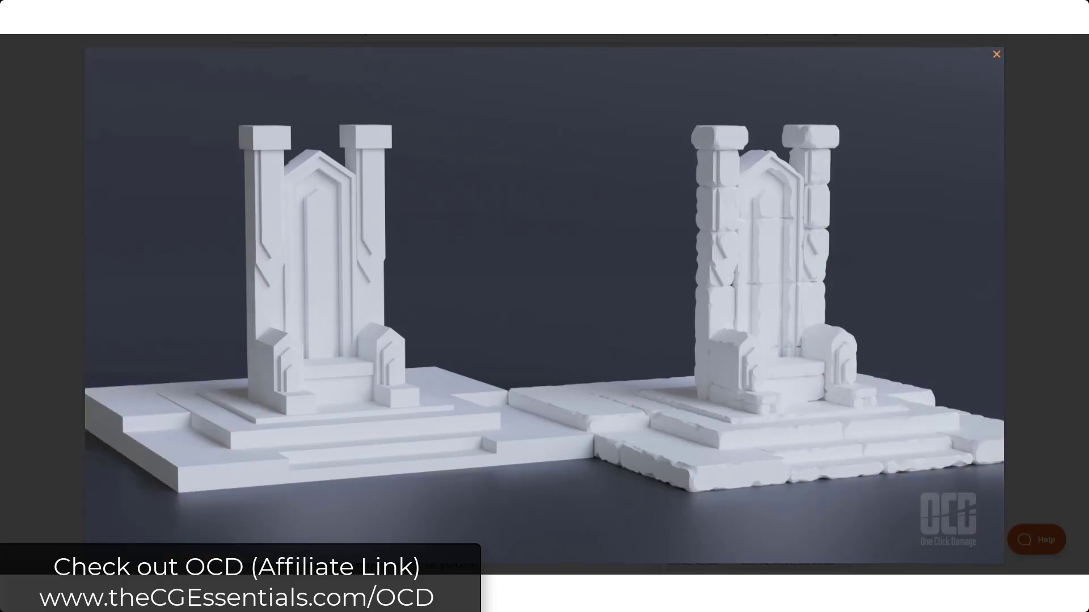
pyautogui.click(997, 55)
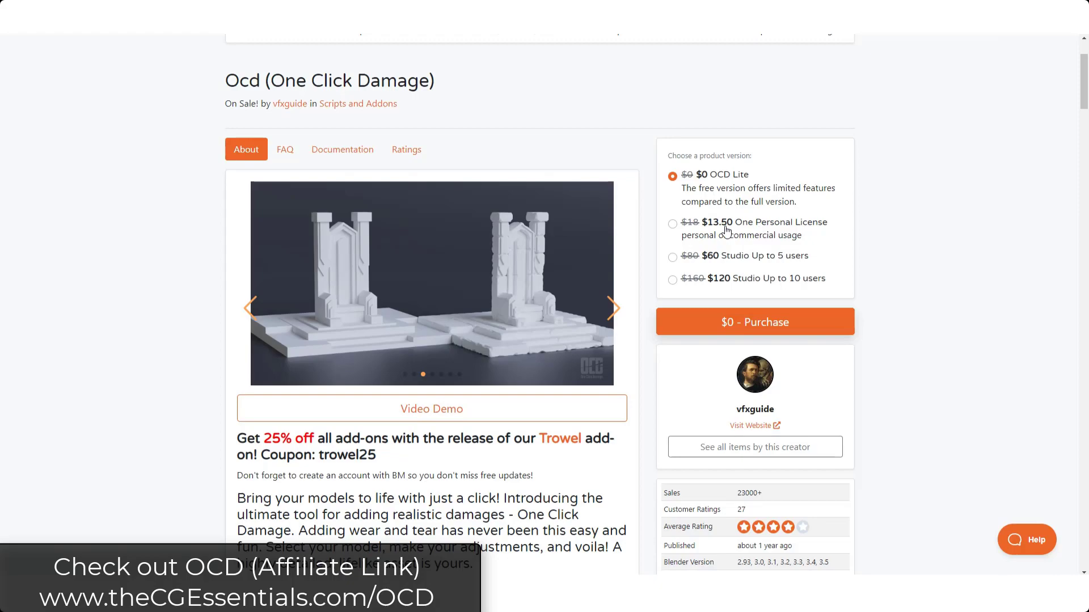
pyautogui.scroll(-20, 165, 312)
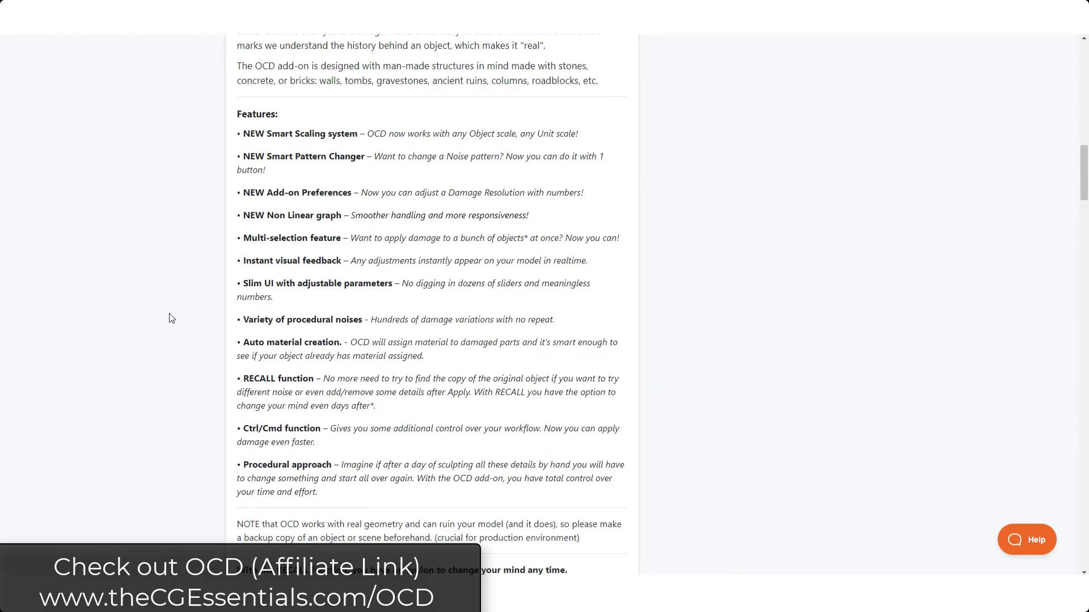
pyautogui.scroll(-20, 173, 309)
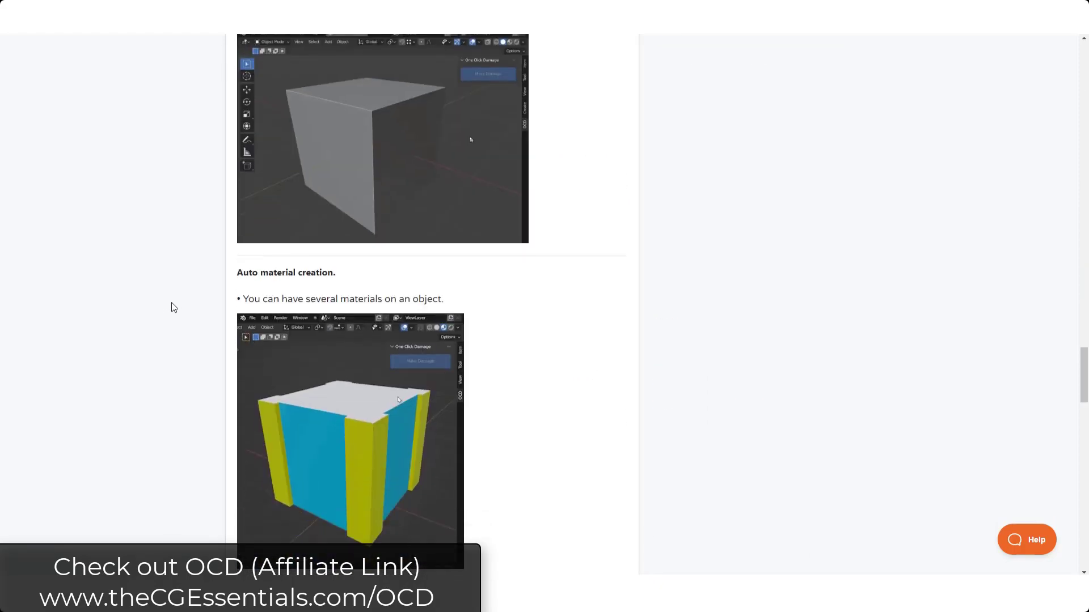
pyautogui.scroll(-1, 282, 308)
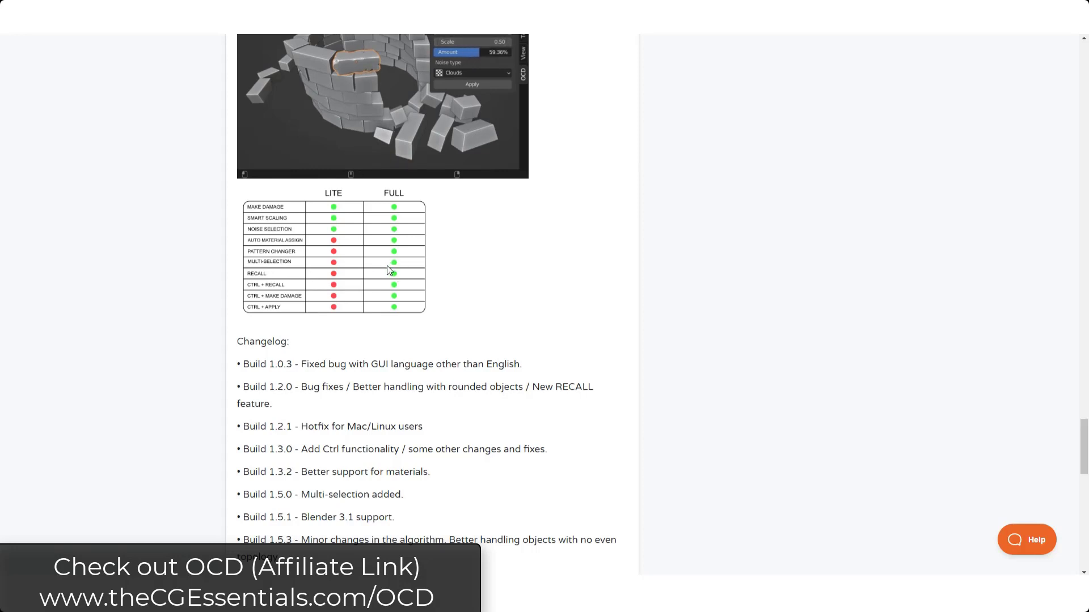
pyautogui.scroll(2, 408, 335)
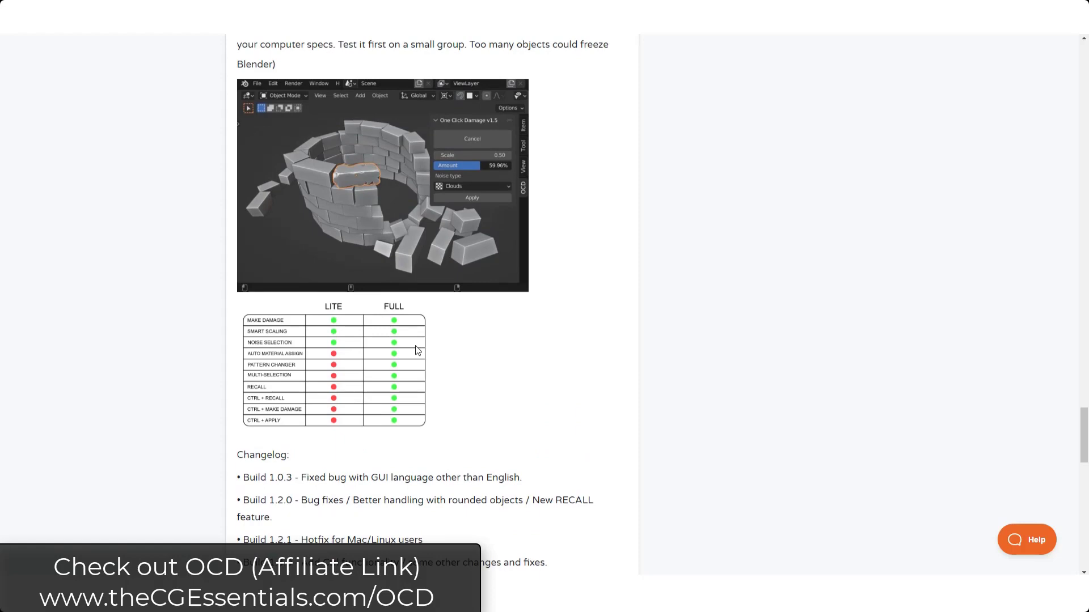
pyautogui.scroll(15, 439, 348)
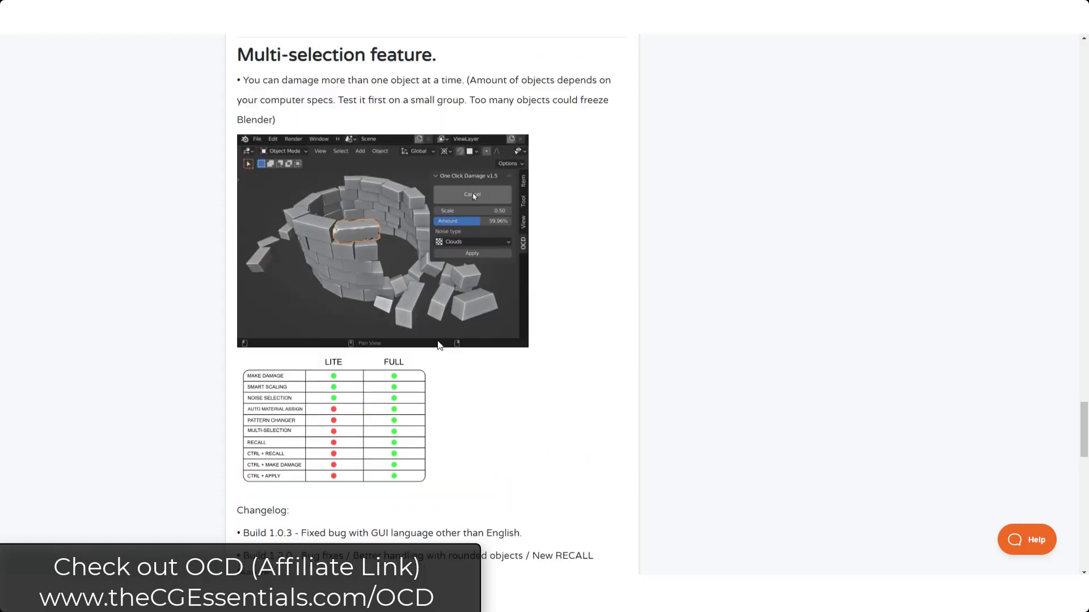
pyautogui.scroll(15, 594, 307)
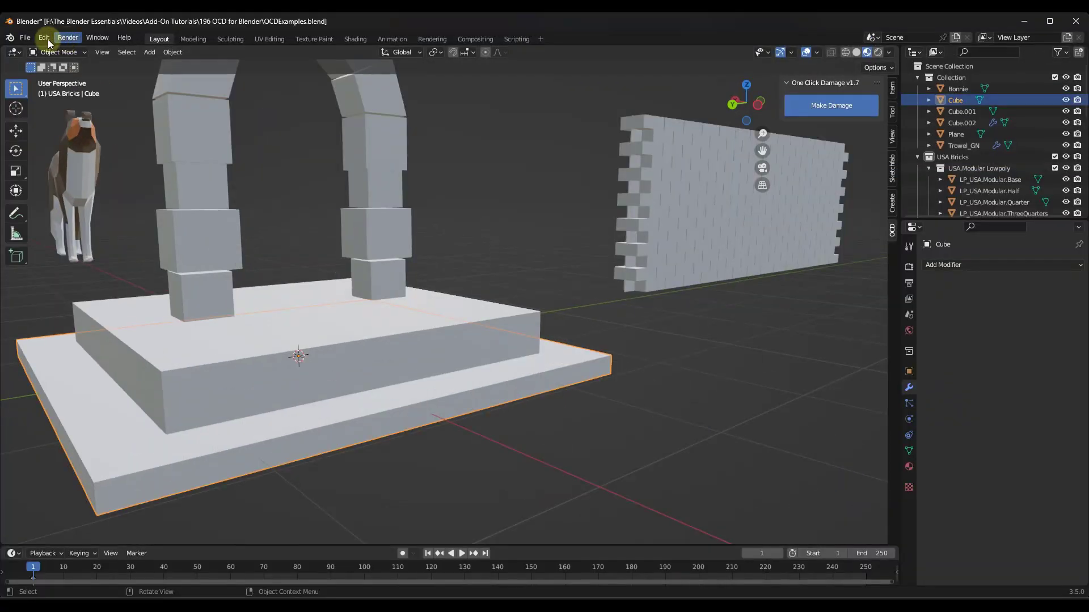
pyautogui.click(43, 37)
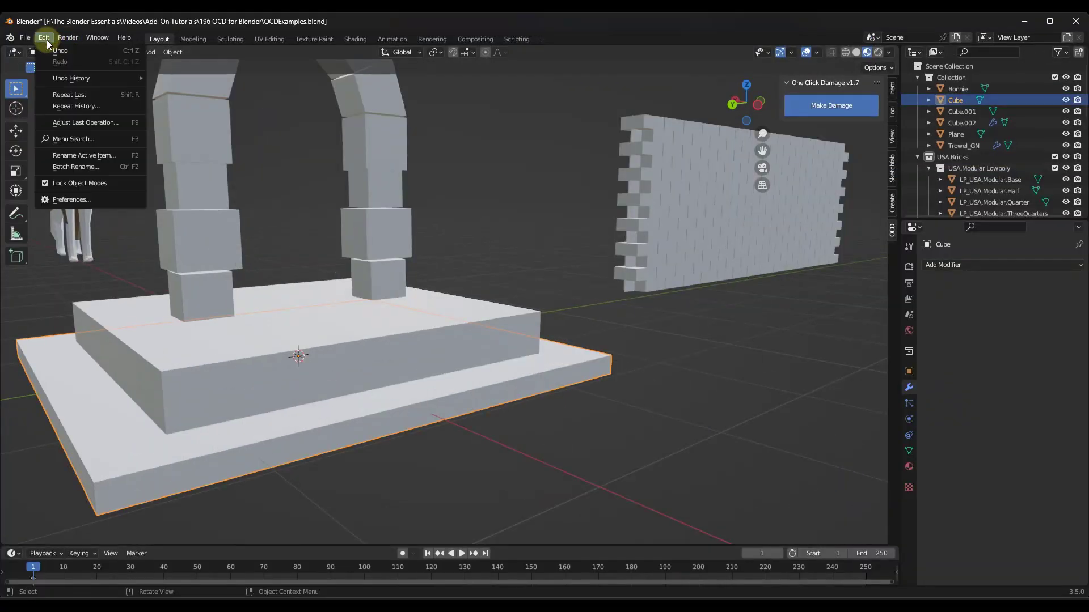
pyautogui.click(70, 199)
pyautogui.click(333, 72)
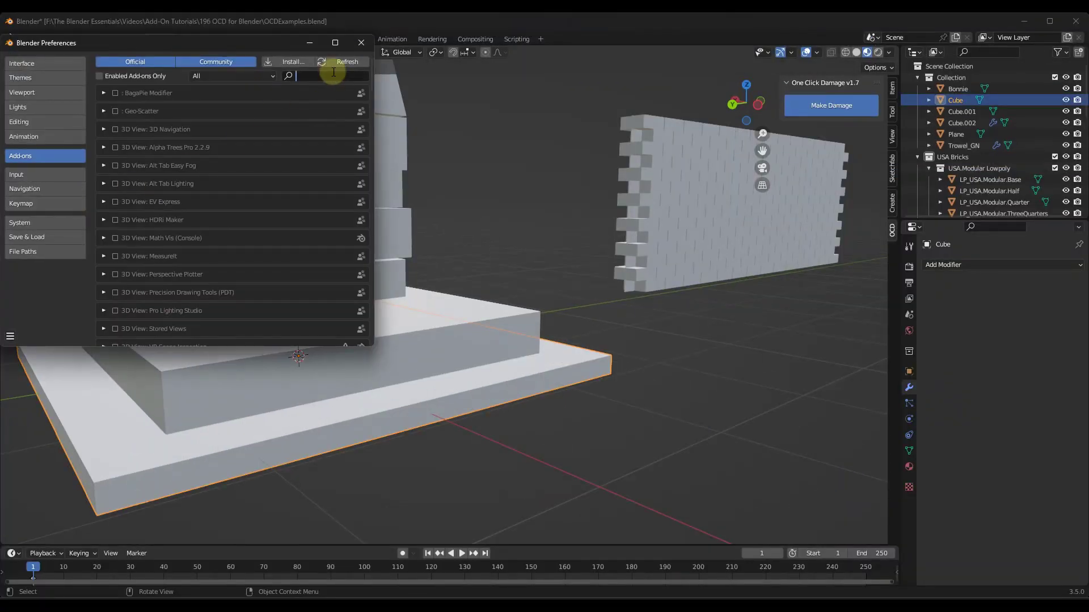
pyautogui.write('oc')
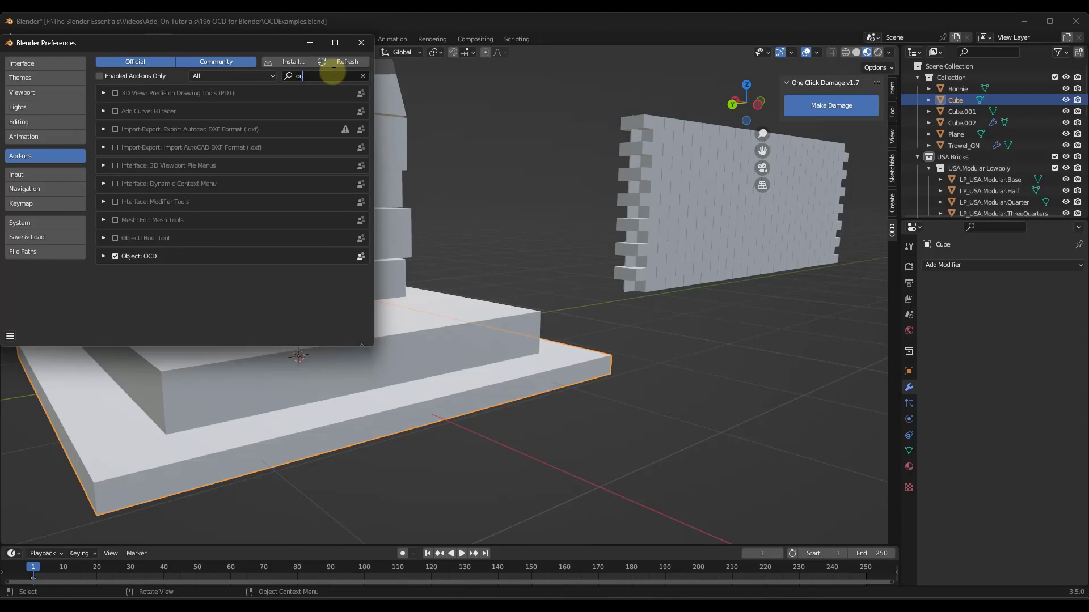
pyautogui.write('d')
pyautogui.click(103, 93)
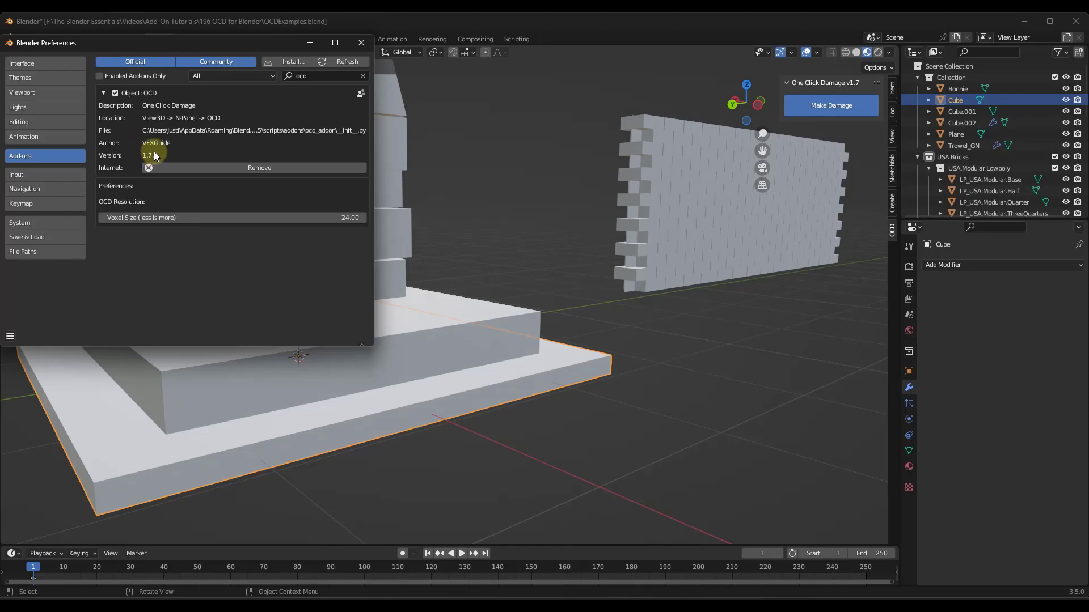
pyautogui.click(361, 42)
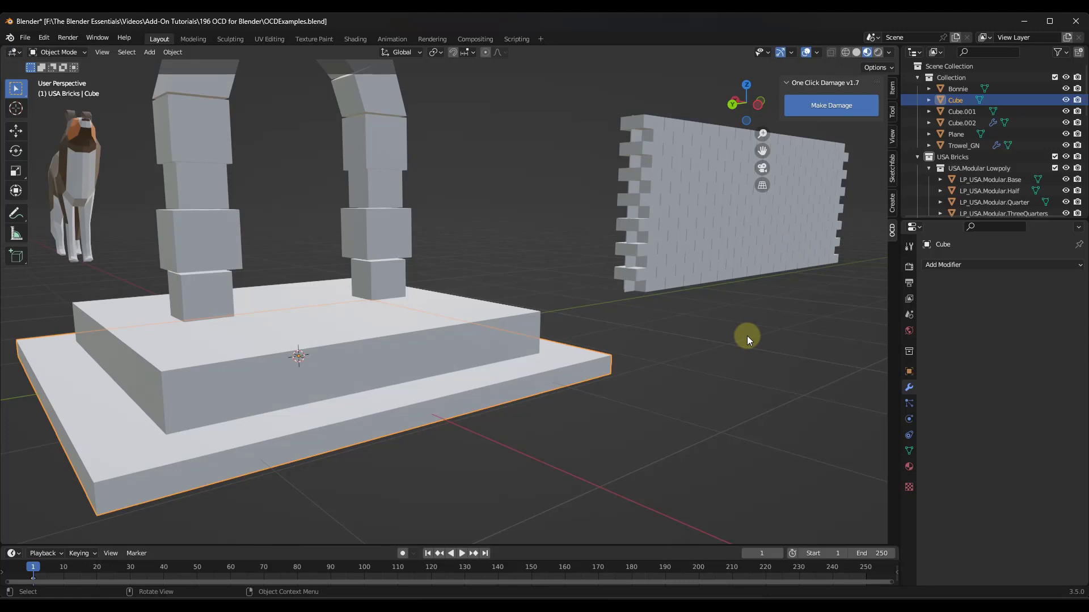
# Make damage on the bottom step and set Scale to about 36% and Amount to about 55%.
pyautogui.press('n')
pyautogui.press('n')
pyautogui.press('n')
pyautogui.press('n')
pyautogui.click(835, 107)
pyautogui.moveTo(321, 397); pyautogui.dragTo(265, 412, button='middle')
pyautogui.scroll(2, 264, 412)
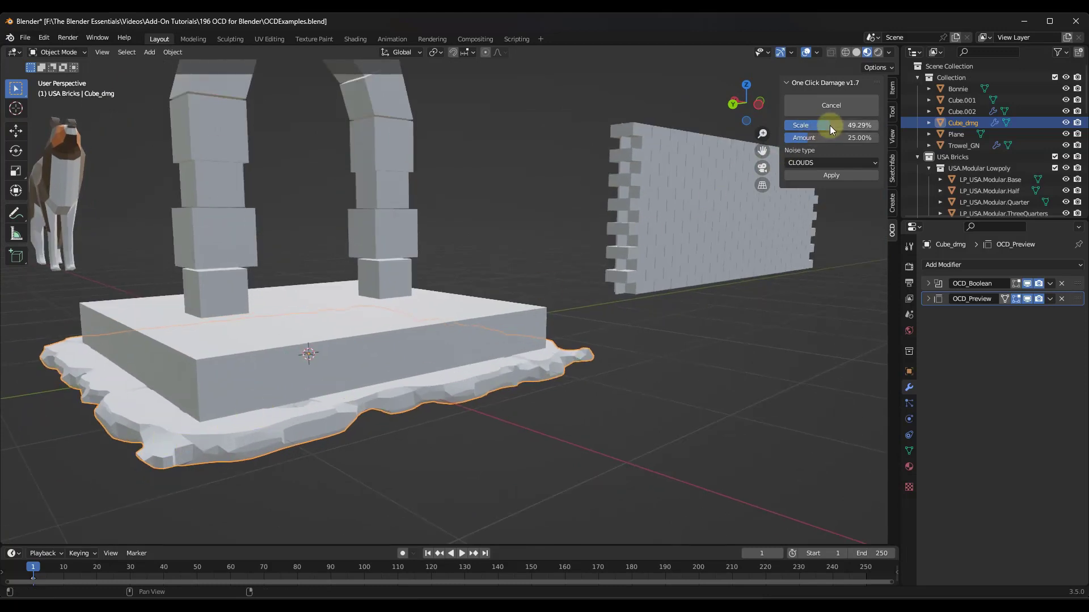
pyautogui.moveTo(799, 141); pyautogui.dragTo(576, 279)
pyautogui.moveTo(822, 126); pyautogui.dragTo(538, 280)
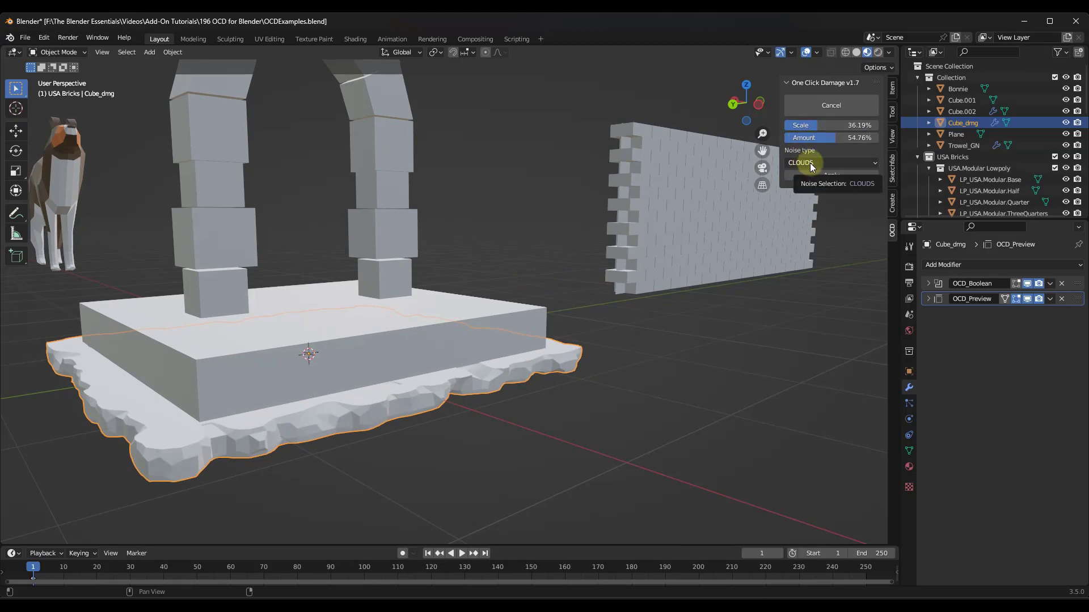
# Set the bottom step's damage to MARBLE noise with Amount 0% and Scale about 29%.
pyautogui.click(812, 163)
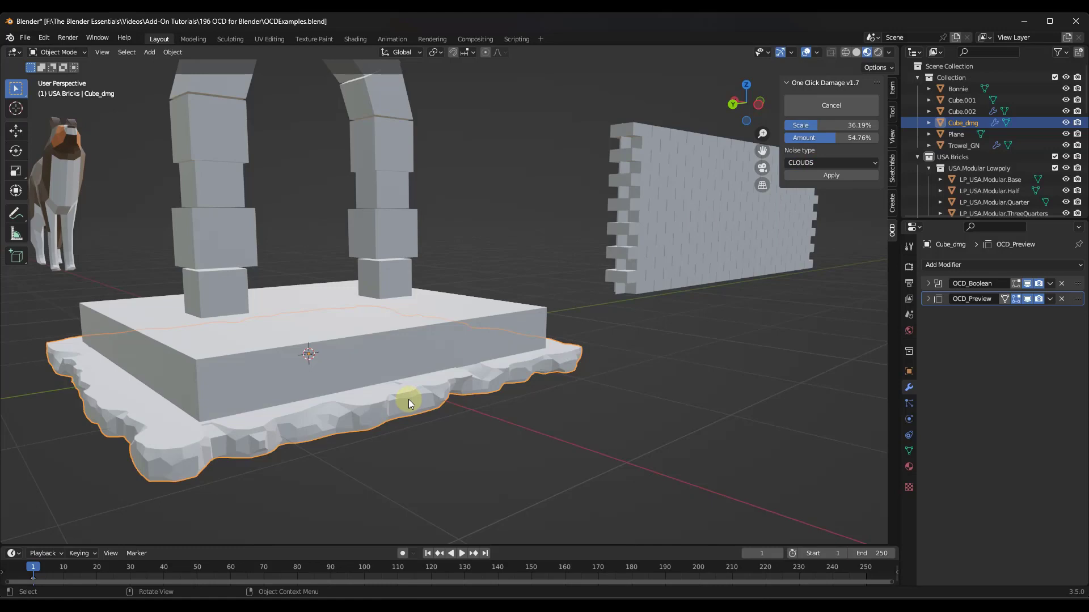
pyautogui.click(804, 164)
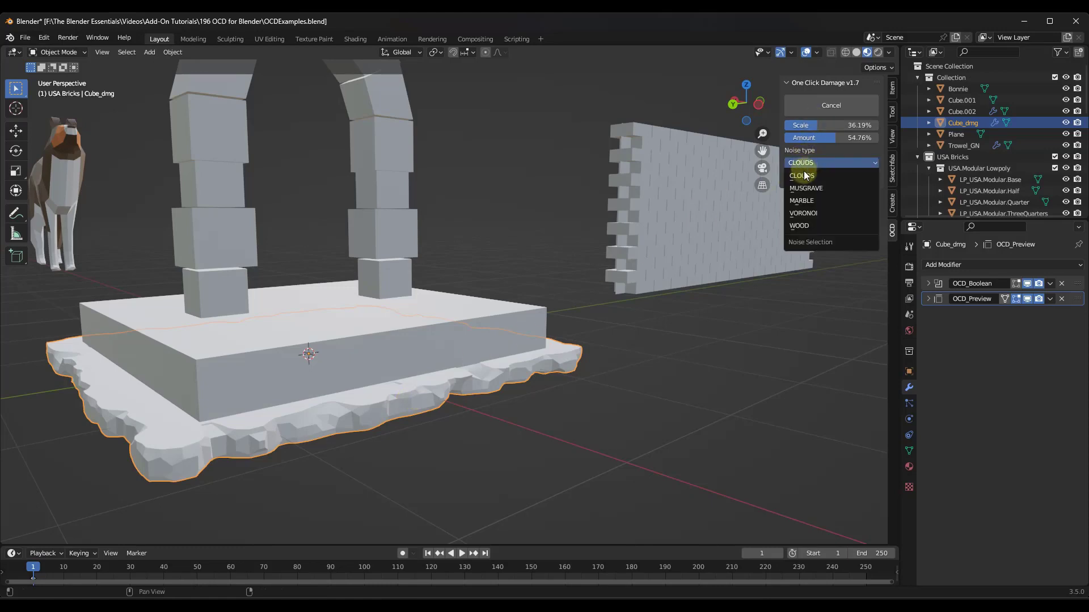
pyautogui.click(807, 202)
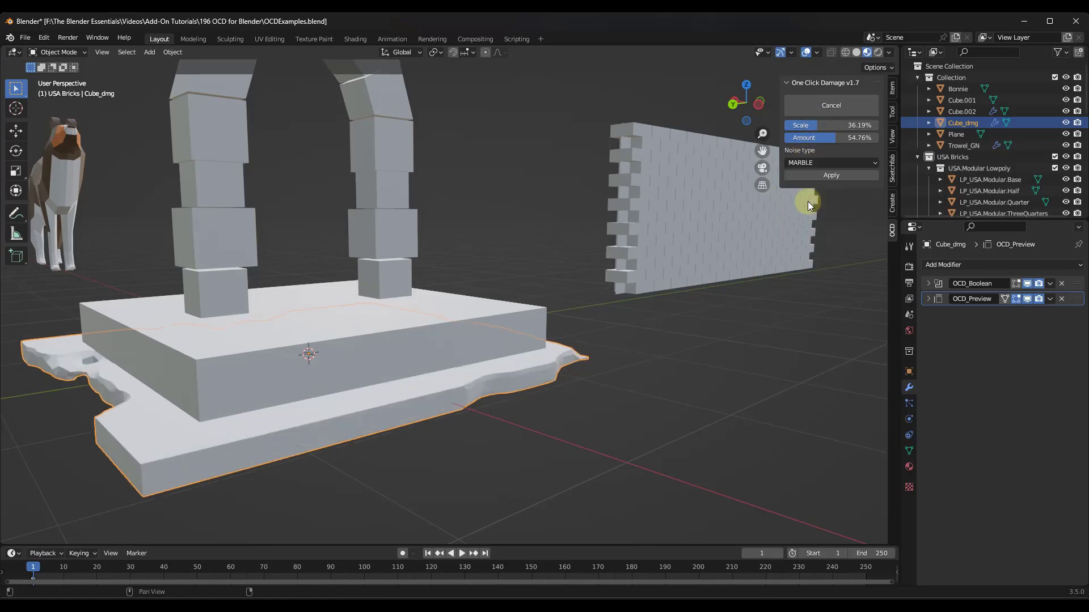
pyautogui.moveTo(824, 146); pyautogui.dragTo(486, 278)
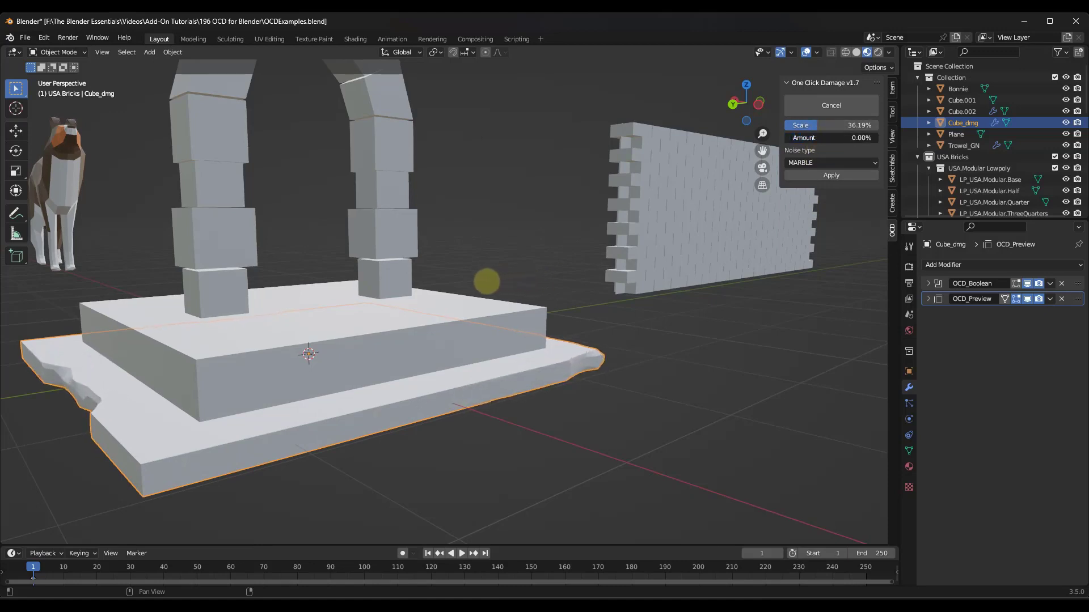
pyautogui.moveTo(816, 125); pyautogui.dragTo(535, 268)
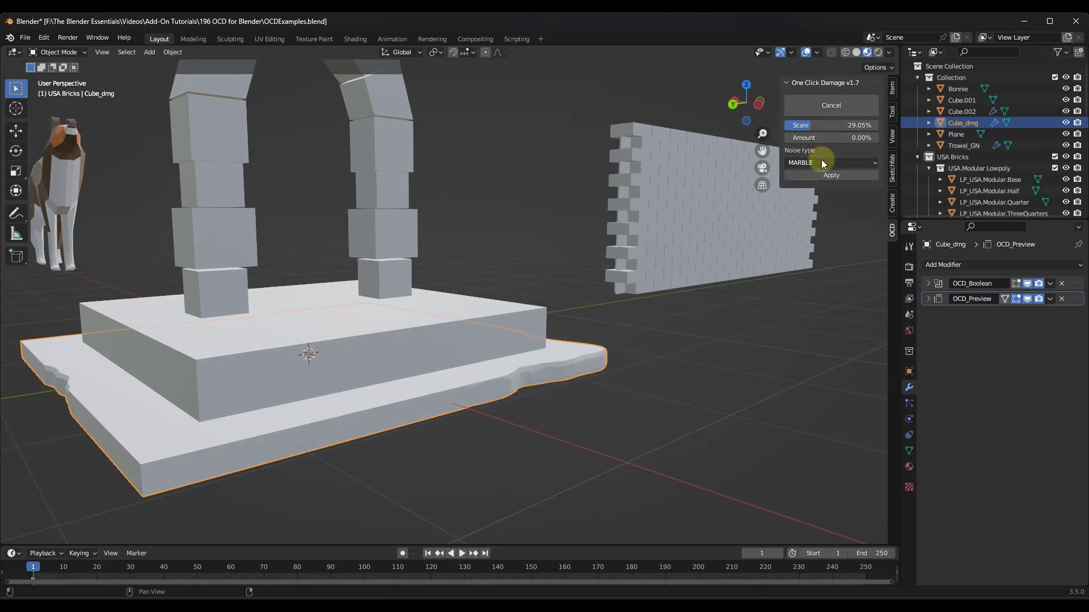
pyautogui.click(821, 161)
pyautogui.click(807, 202)
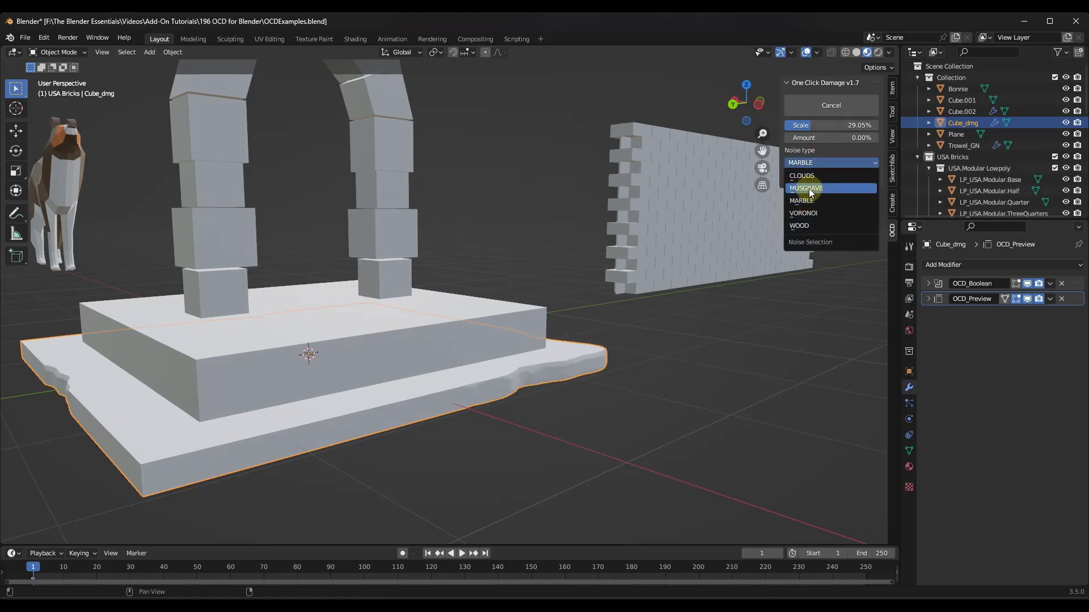
# Apply the step's damage, change the pattern, and try CLOUDS, MUSGRAVE and WOOD noise.
pyautogui.click(832, 176)
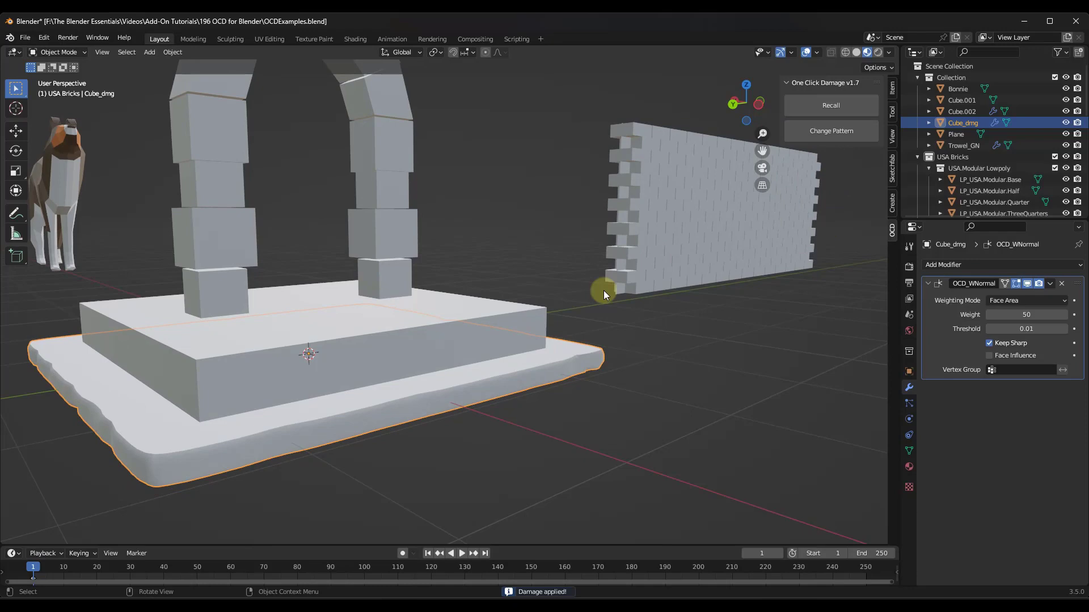
pyautogui.moveTo(528, 326)
pyautogui.mouseDown(button='middle')
pyautogui.moveTo(488, 345)
pyautogui.moveTo(418, 330)
pyautogui.moveTo(539, 335)
pyautogui.mouseUp(button='middle')
pyautogui.click(808, 130)
pyautogui.click(815, 164)
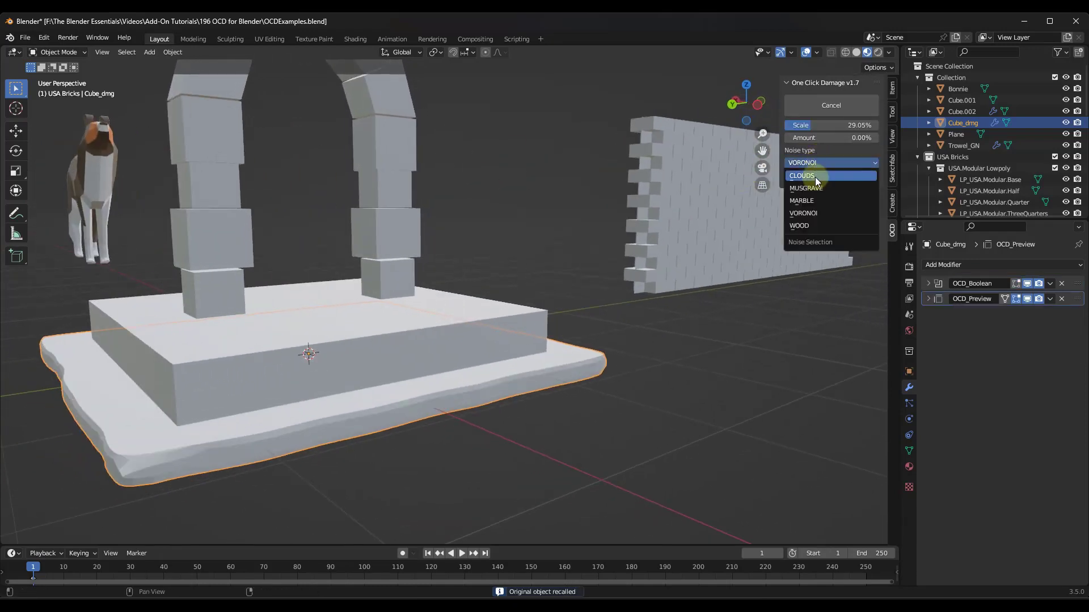
pyautogui.click(815, 175)
pyautogui.click(815, 163)
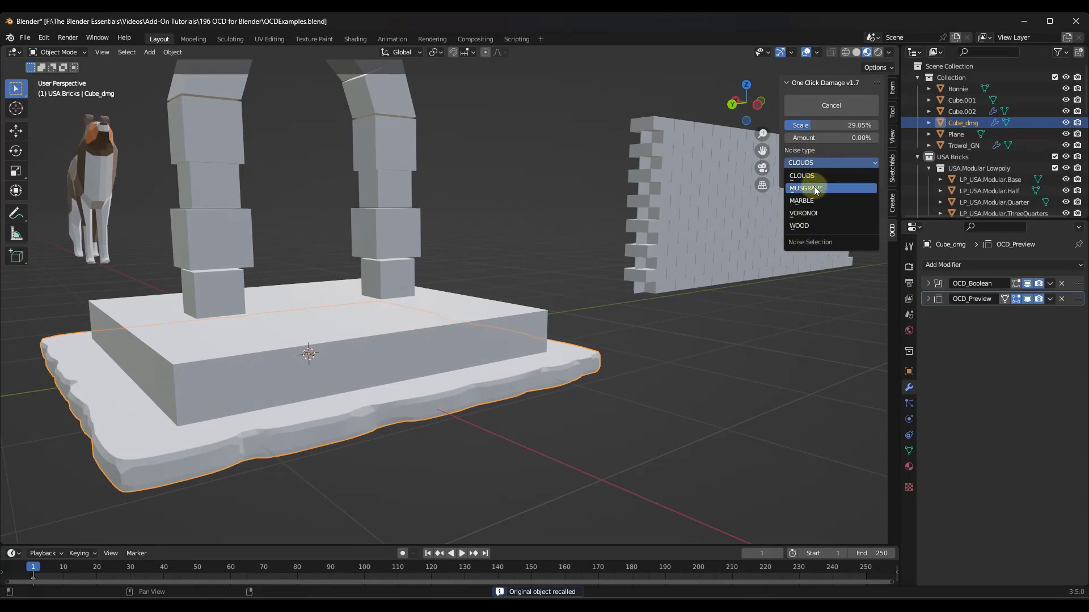
pyautogui.click(806, 188)
pyautogui.click(812, 163)
pyautogui.click(804, 225)
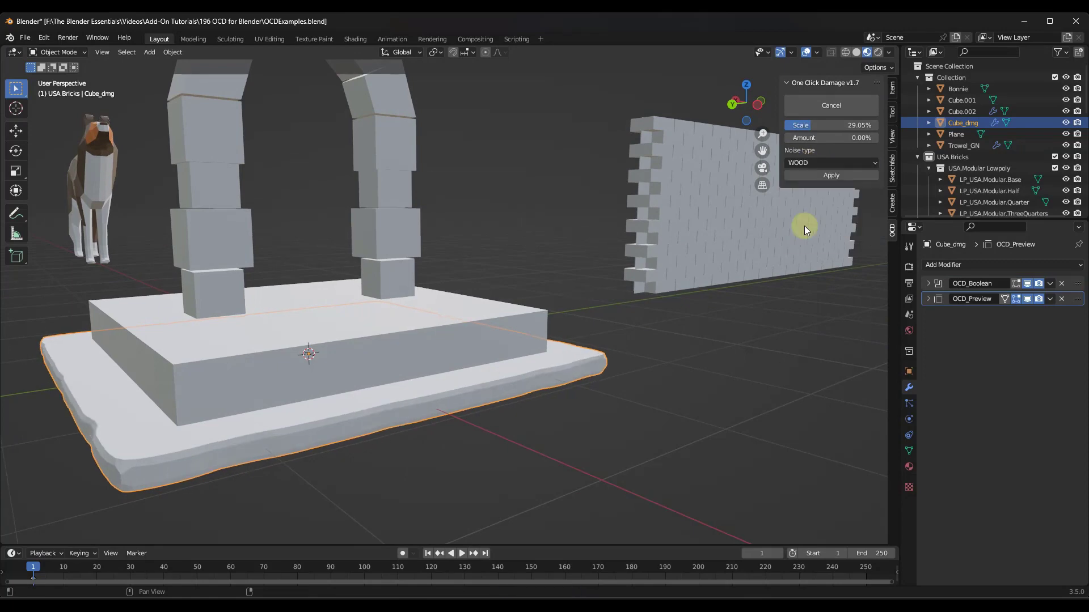
pyautogui.scroll(5, 107, 454)
pyautogui.scroll(-5, 141, 438)
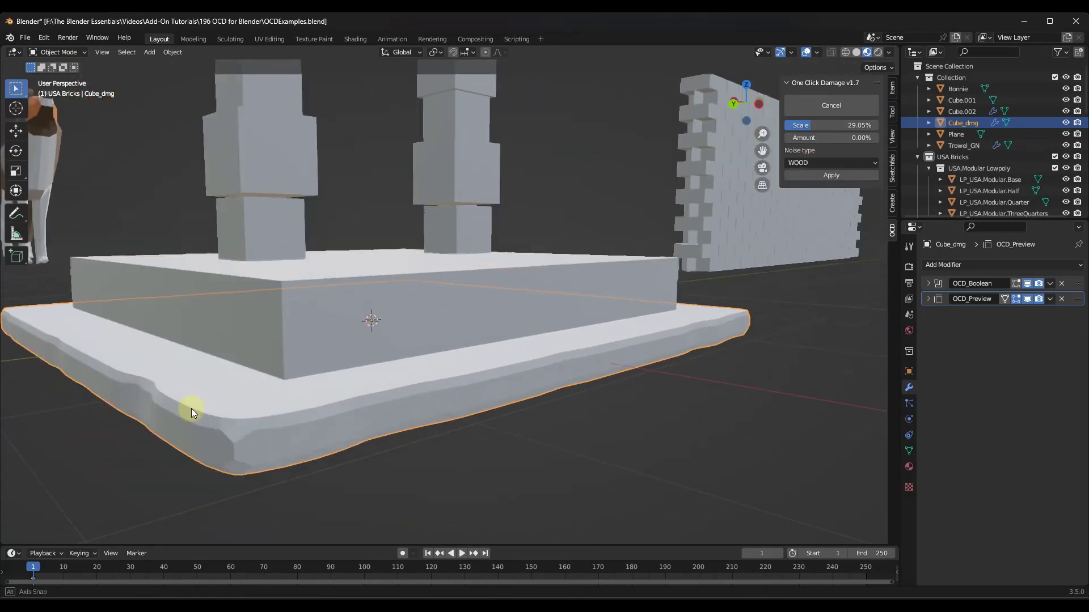
pyautogui.moveTo(191, 408); pyautogui.dragTo(349, 359, button='middle')
# Apply MARBLE noise damage with Scale 27.26% and Amount 23.81% to the base slab.
pyautogui.click(814, 167)
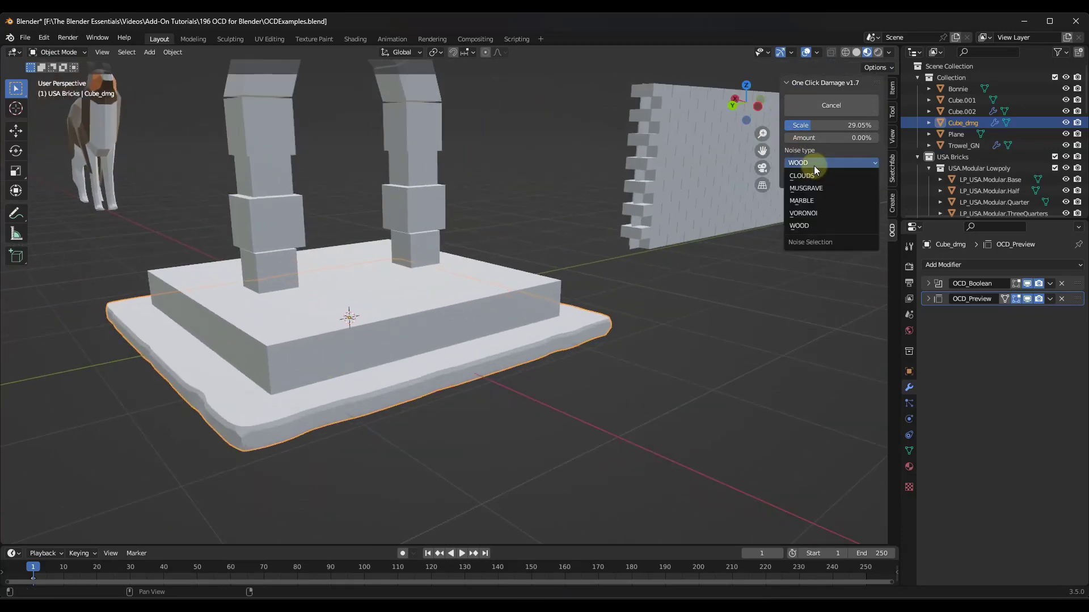
pyautogui.click(811, 198)
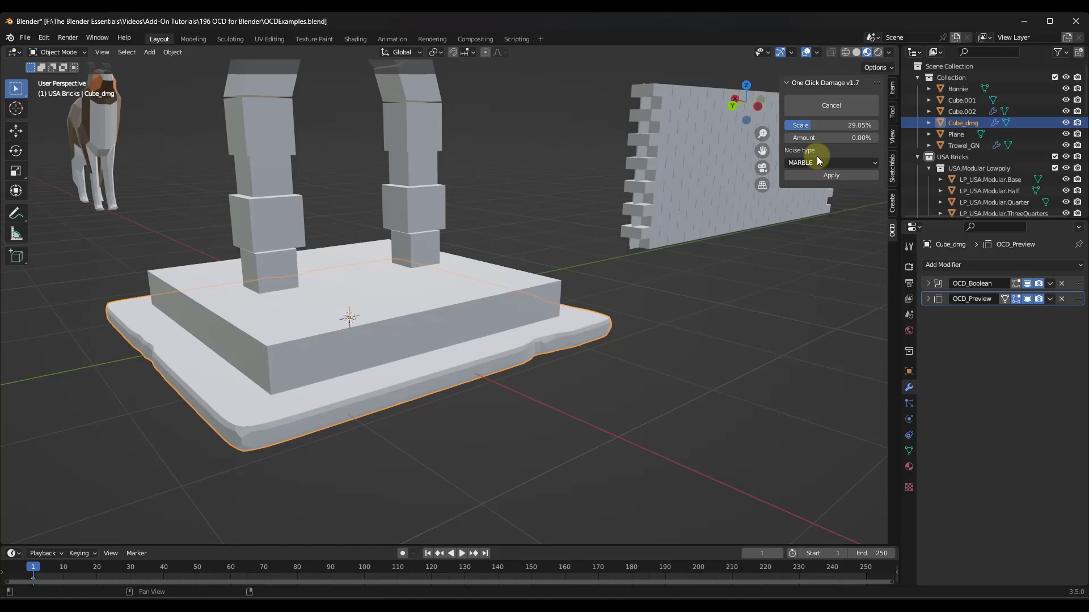
pyautogui.moveTo(805, 125); pyautogui.dragTo(826, 172)
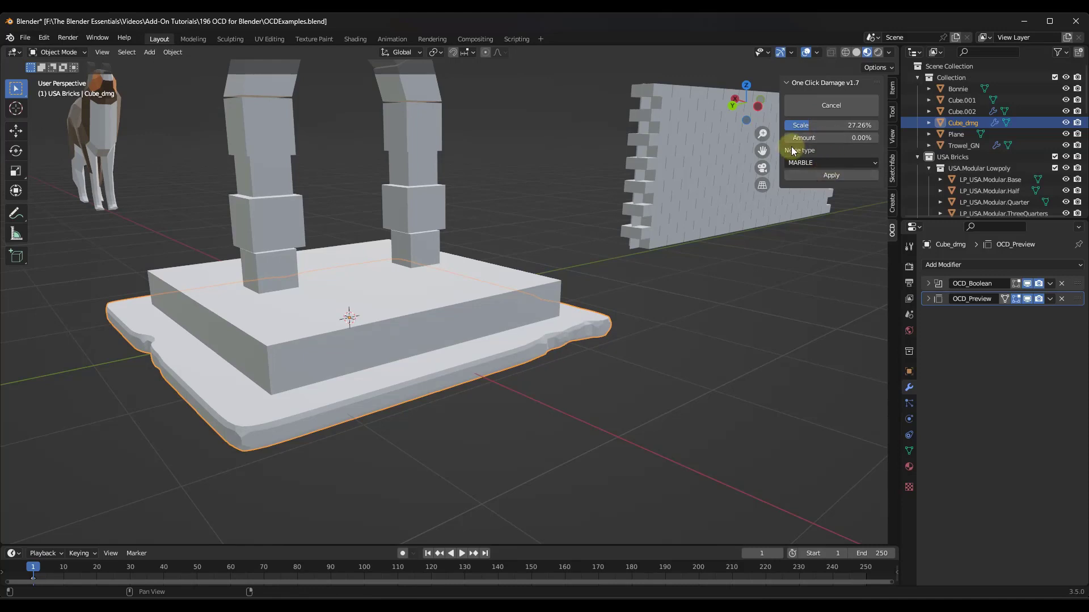
pyautogui.moveTo(794, 137); pyautogui.dragTo(827, 177)
pyautogui.click(827, 177)
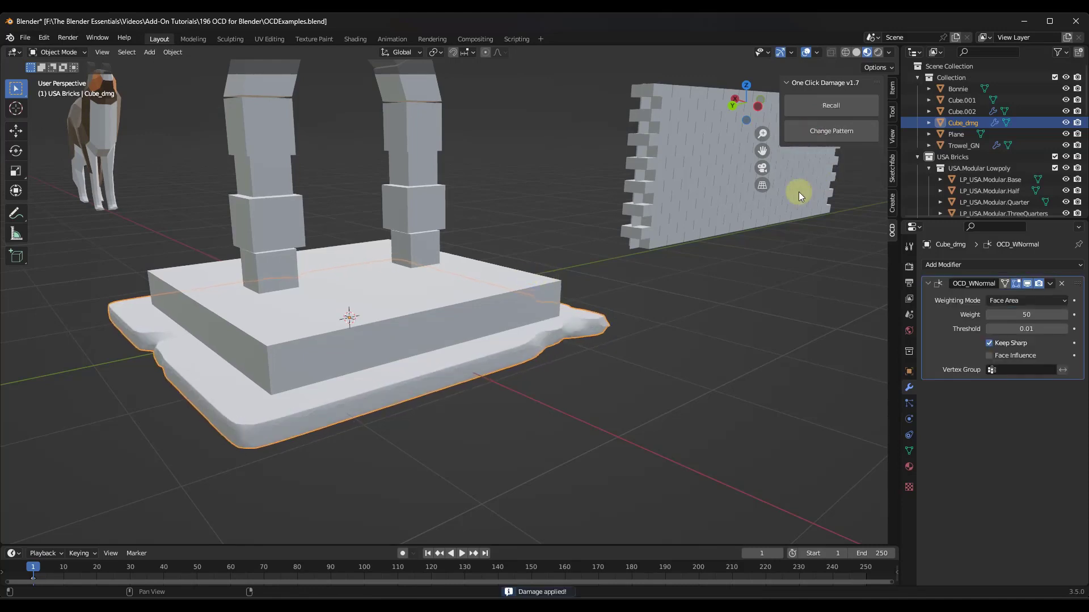
# Select the stone arch and the upper step block together.
pyautogui.moveTo(799, 192); pyautogui.dragTo(486, 326, button='middle')
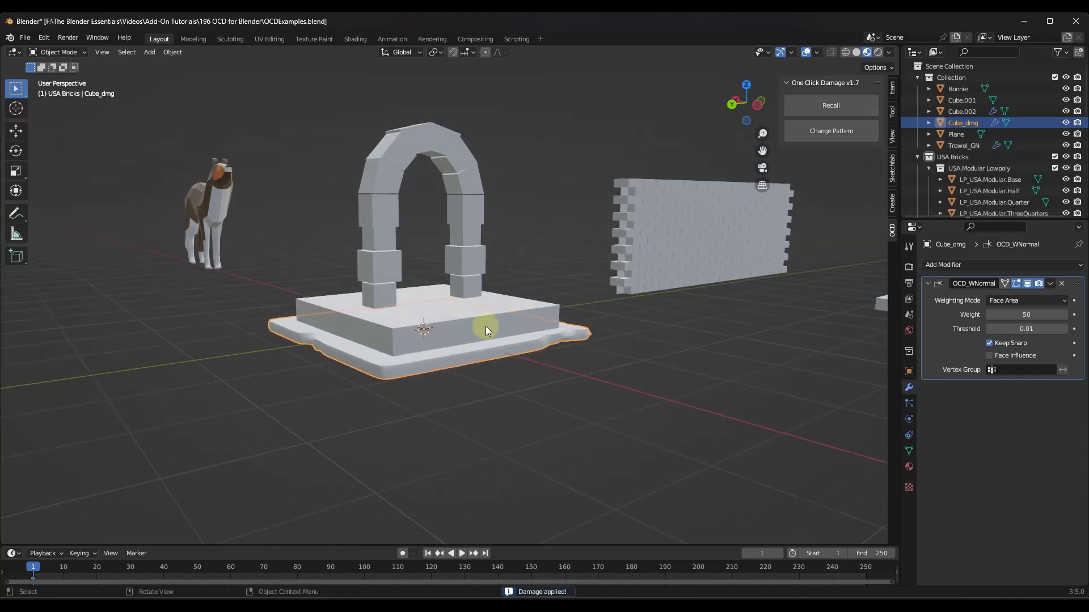
pyautogui.click(439, 278)
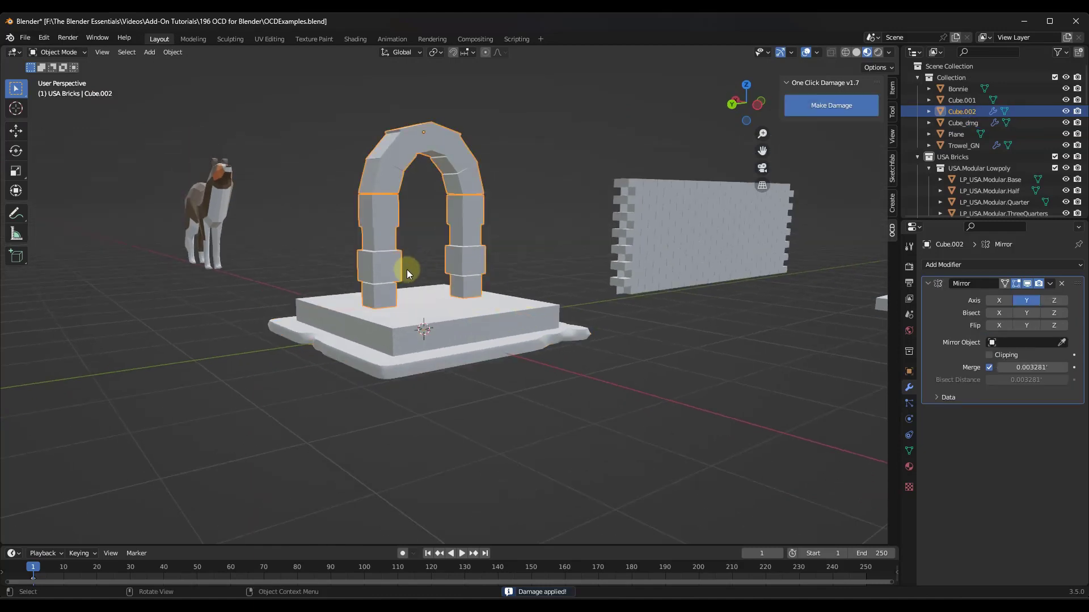
pyautogui.click(461, 310)
pyautogui.scroll(3, 472, 243)
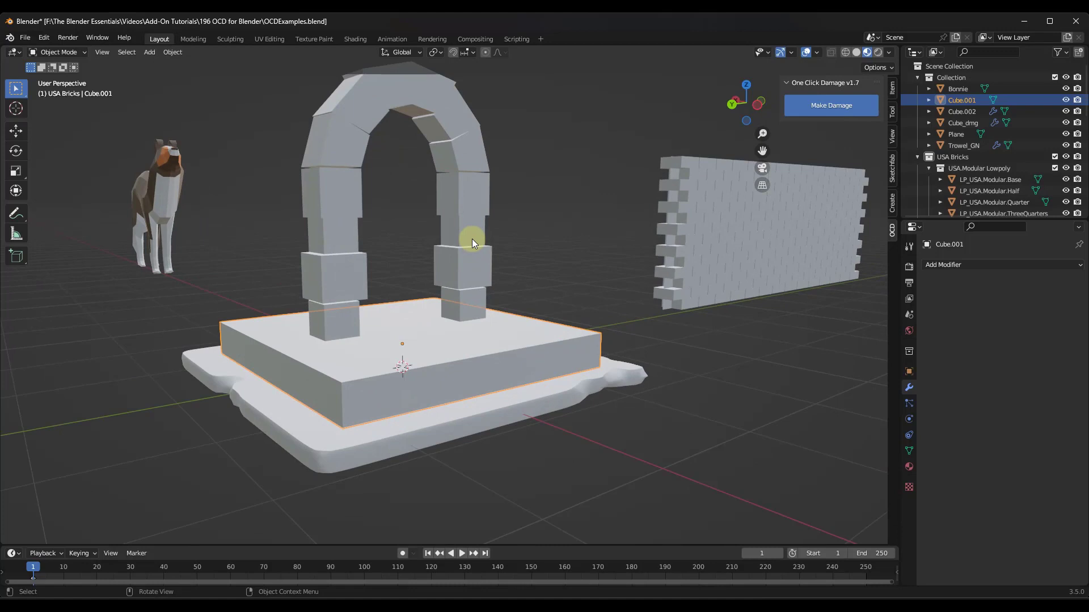
pyautogui.scroll(-1, 472, 240)
pyautogui.keyDown('shift'); pyautogui.moveTo(476, 241); pyautogui.dragTo(315, 240, button='middle'); pyautogui.keyUp('shift')
pyautogui.keyDown('shift'); pyautogui.click(400, 342); pyautogui.keyUp('shift')
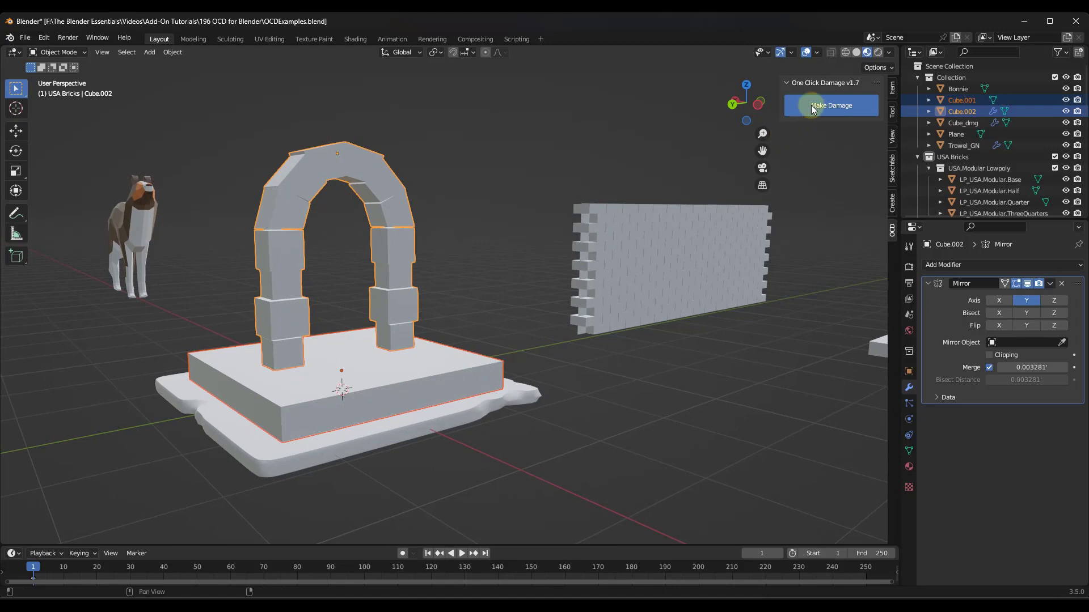
pyautogui.scroll(1, 460, 235)
pyautogui.moveTo(328, 171); pyautogui.dragTo(297, 281, button='middle')
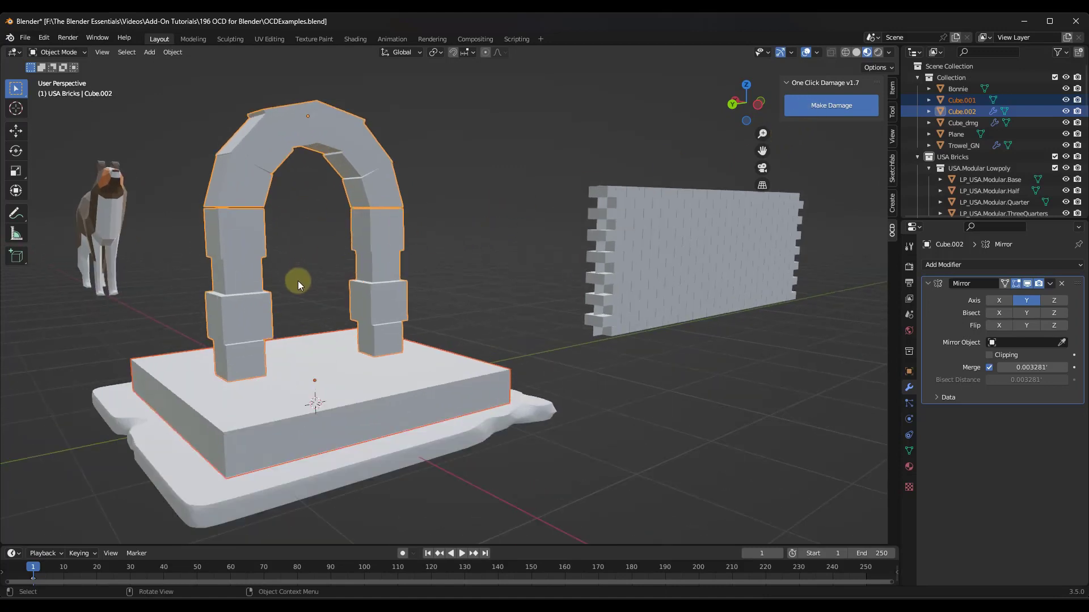
# Make damage on the arch and upper step, producing Cube.001_dmg and Cube.002_dmg.
pyautogui.click(839, 102)
pyautogui.scroll(2, 236, 221)
pyautogui.scroll(-3, 239, 223)
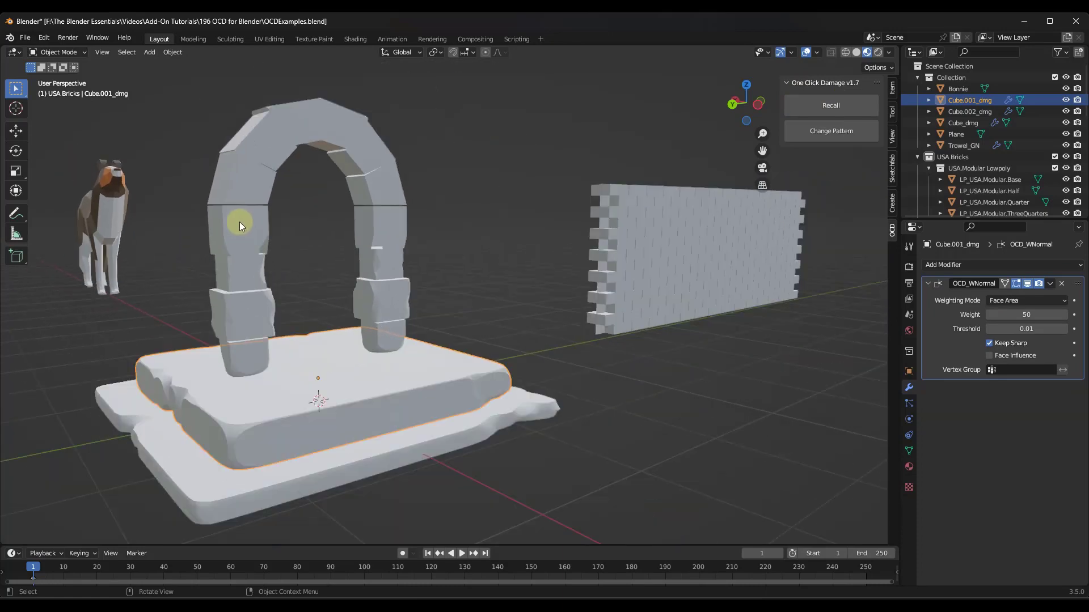
pyautogui.moveTo(239, 223); pyautogui.dragTo(318, 222, button='middle')
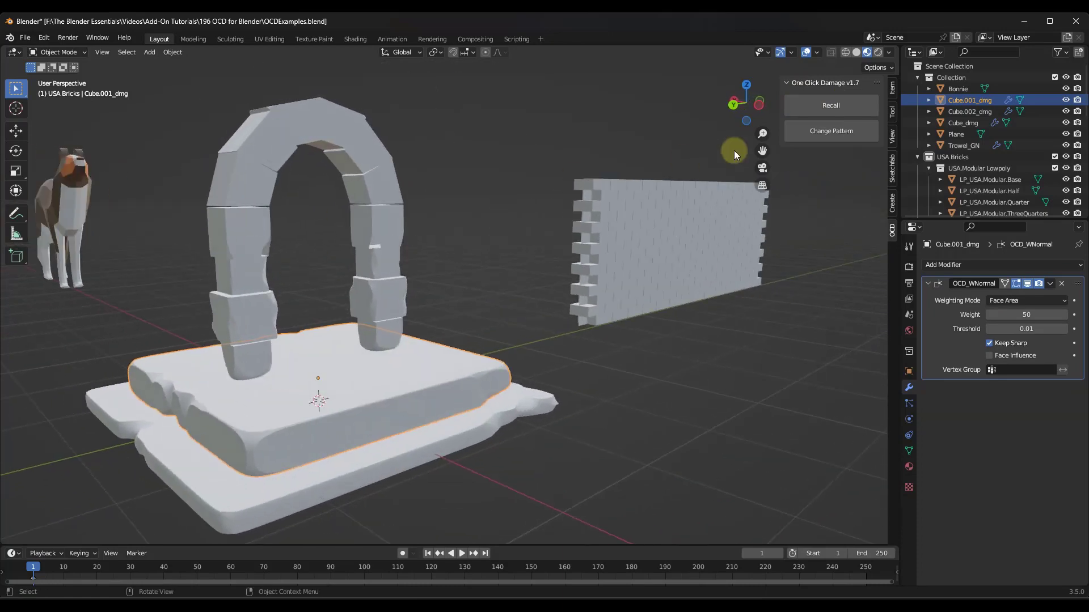
pyautogui.click(830, 113)
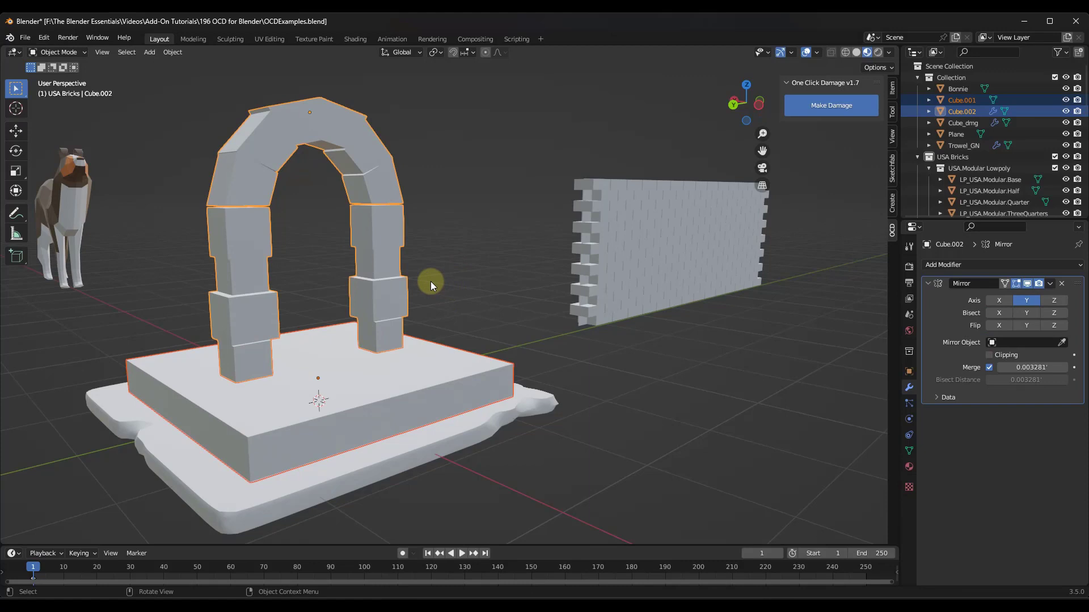
pyautogui.click(836, 108)
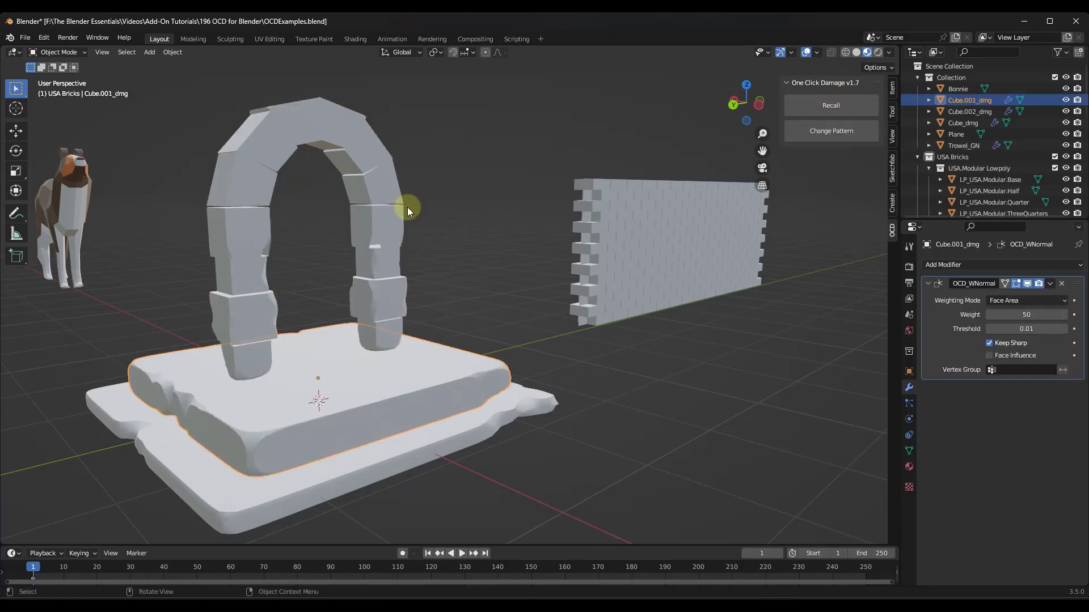
pyautogui.click(376, 229)
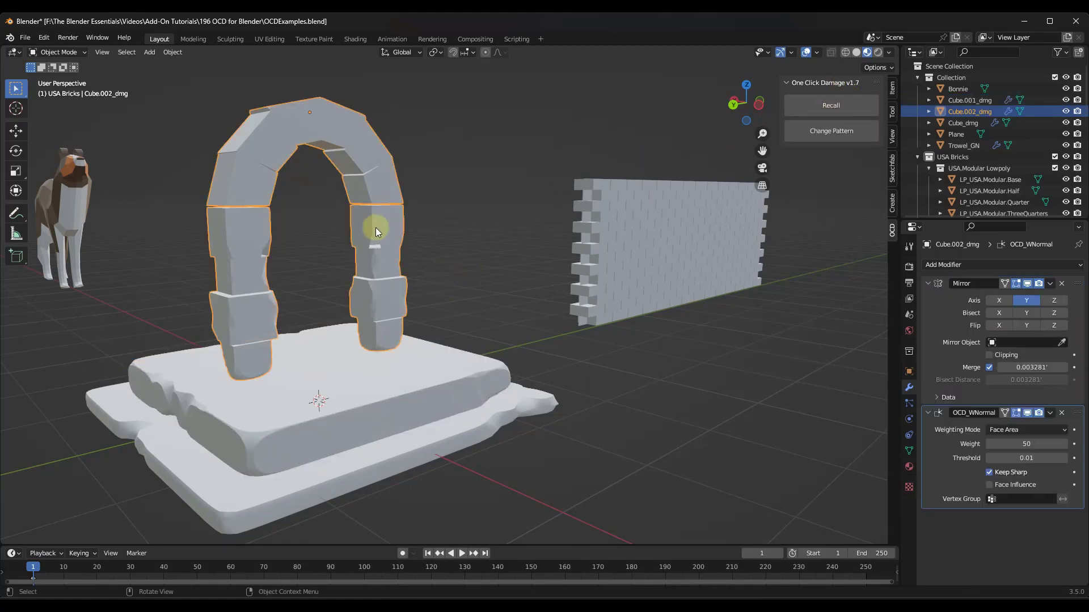
pyautogui.click(350, 385)
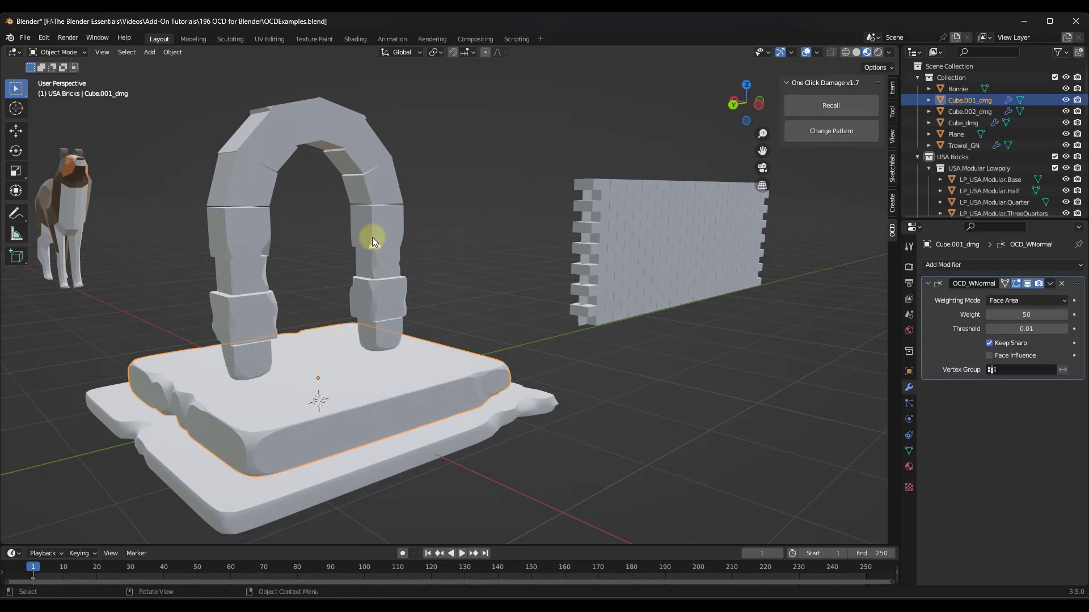
pyautogui.scroll(-2, 372, 237)
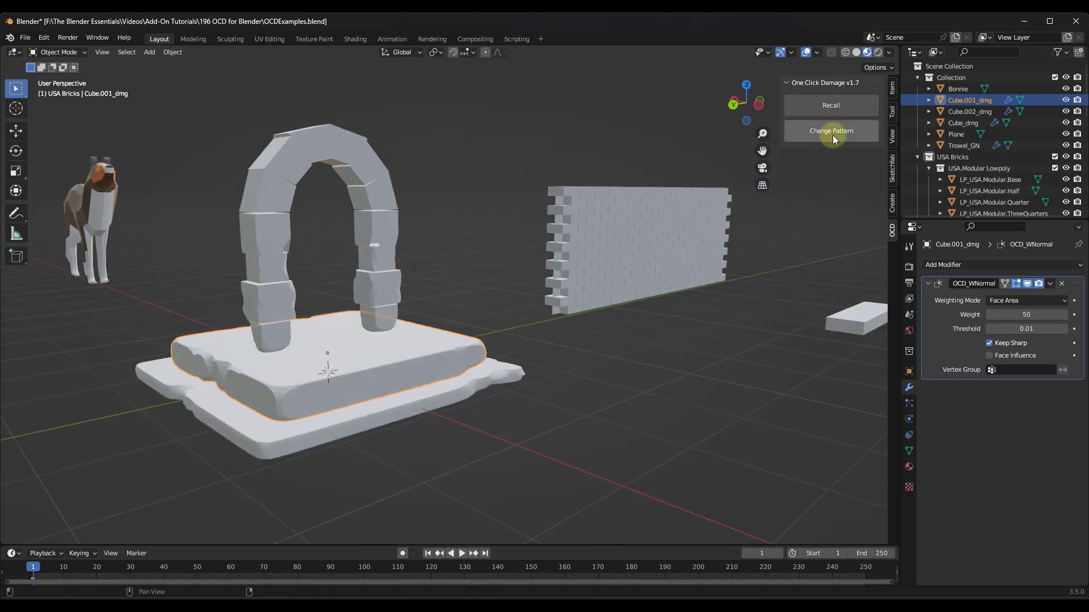
pyautogui.click(391, 208)
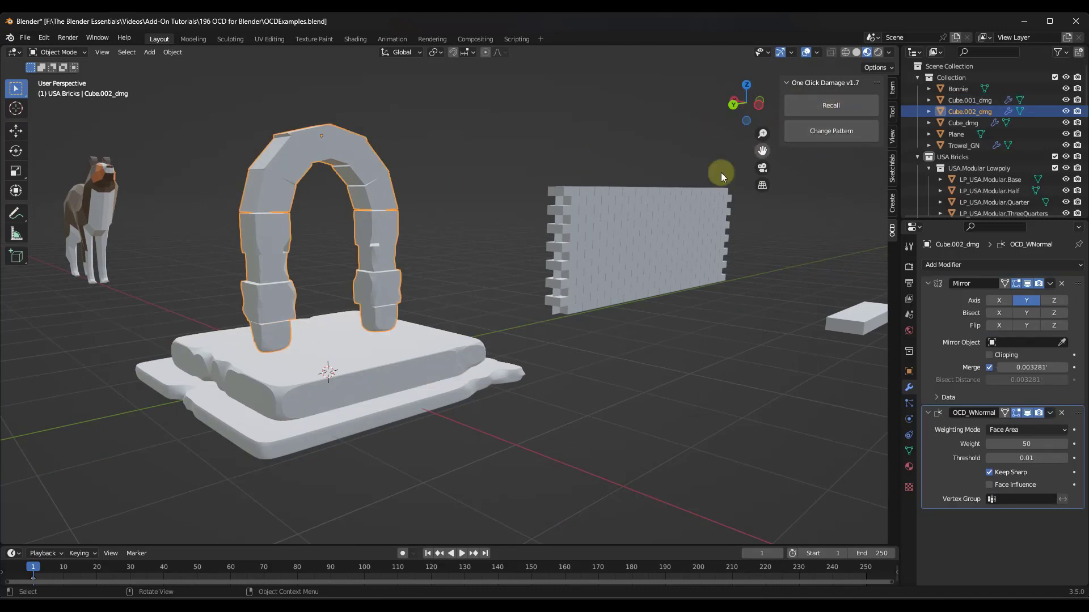
pyautogui.scroll(3, 388, 383)
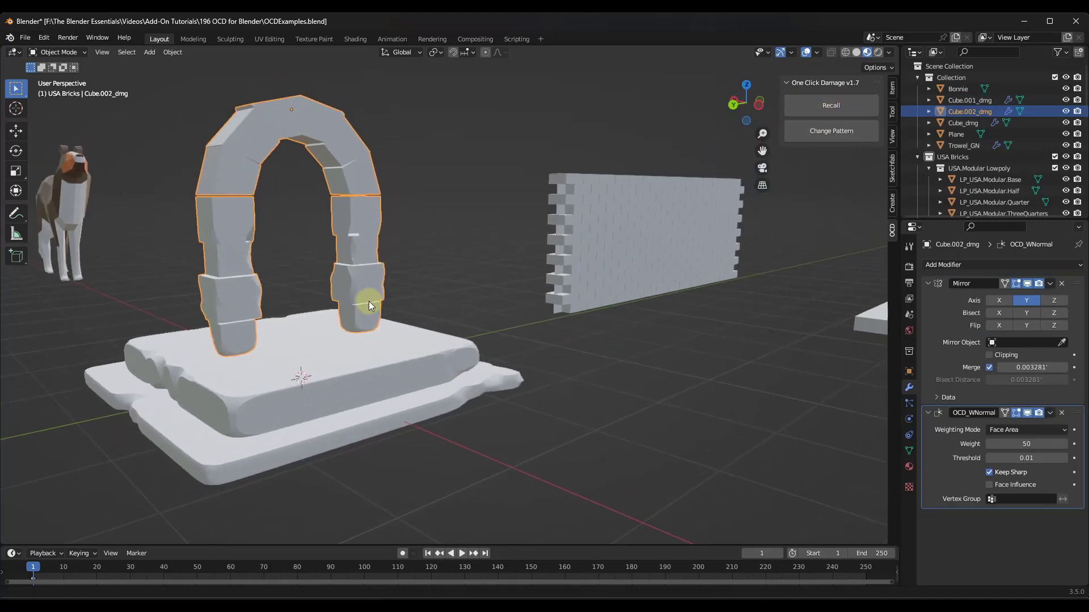
# Restore the arch's original, redo its damage with adjusted scale and amount, using CLOUDS noise.
pyautogui.click(827, 107)
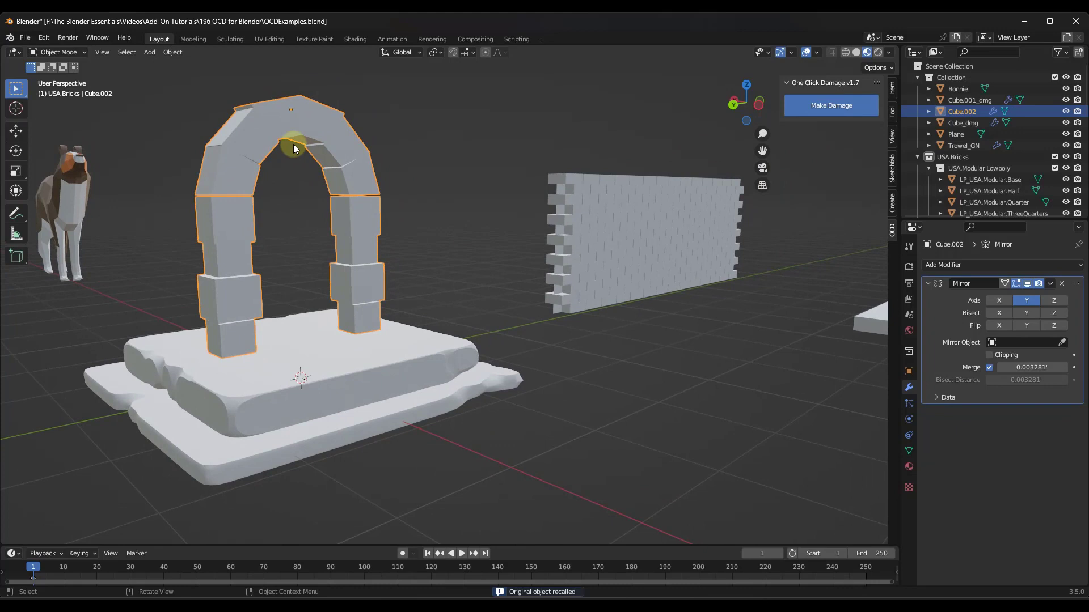
pyautogui.click(829, 105)
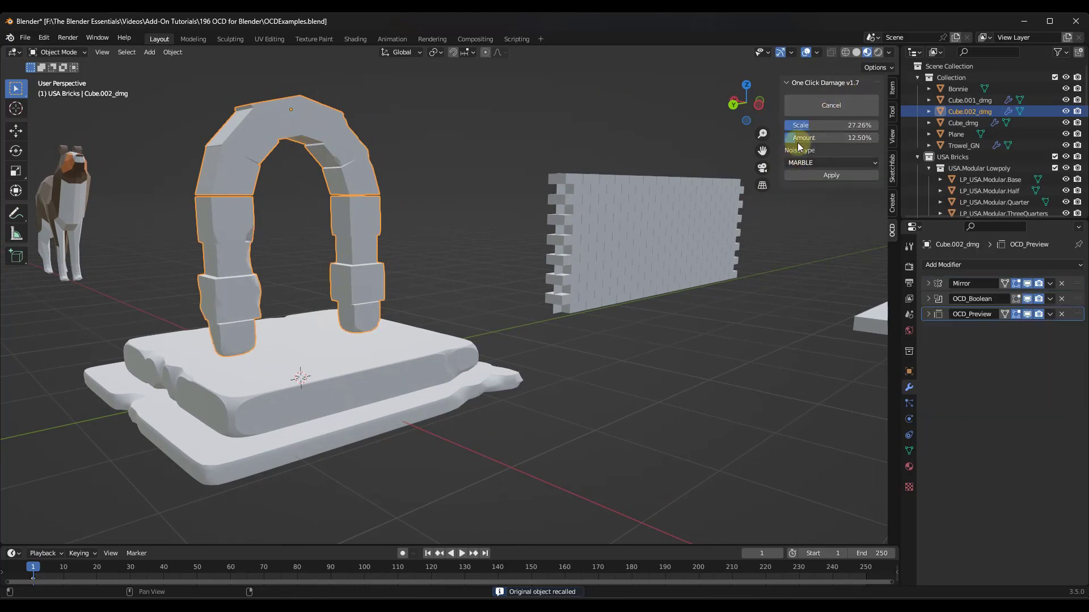
pyautogui.moveTo(807, 125); pyautogui.dragTo(814, 124)
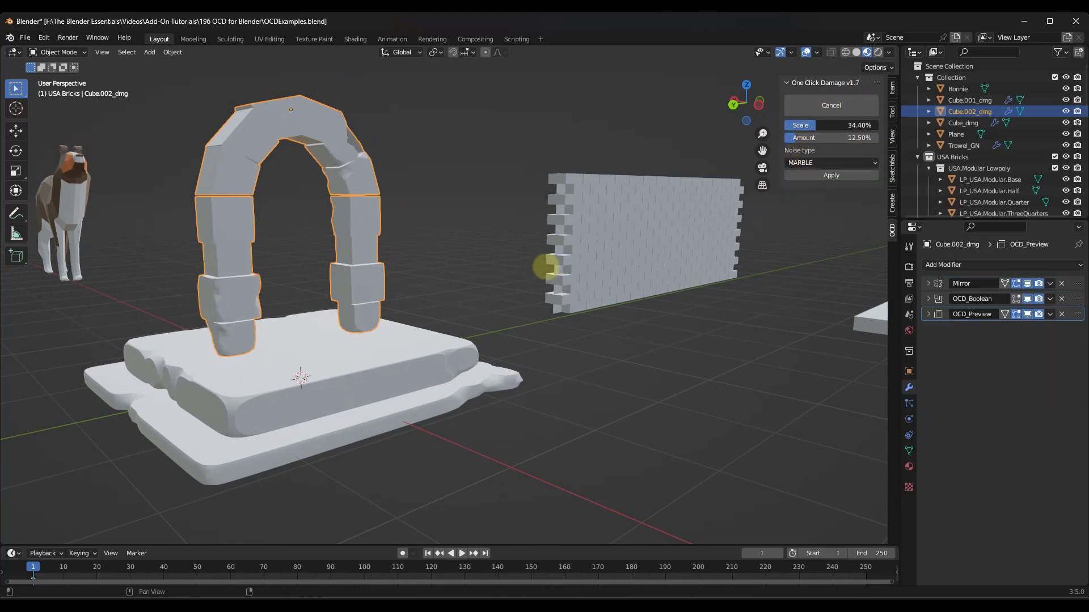
pyautogui.moveTo(529, 268)
pyautogui.mouseDown()
pyautogui.moveTo(598, 274)
pyautogui.moveTo(533, 277)
pyautogui.mouseUp()
pyautogui.moveTo(797, 138); pyautogui.dragTo(530, 280)
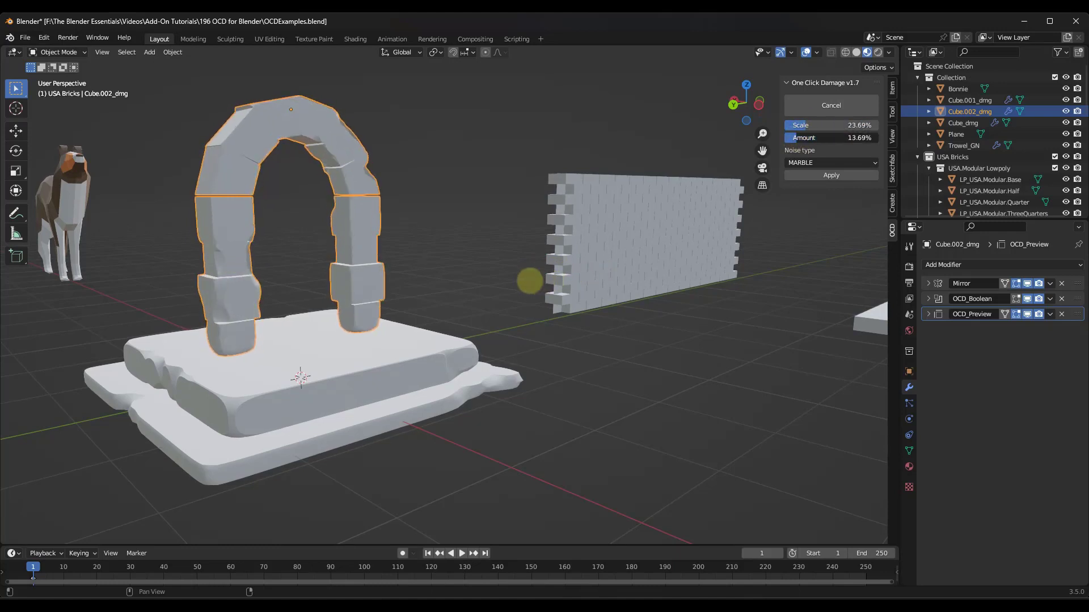
pyautogui.click(810, 165)
pyautogui.click(806, 178)
# Look over the damaged arch, then bring up the Trowel product page in the browser.
pyautogui.moveTo(265, 158)
pyautogui.mouseDown(button='middle')
pyautogui.moveTo(489, 144)
pyautogui.moveTo(335, 186)
pyautogui.moveTo(252, 153)
pyautogui.moveTo(287, 162)
pyautogui.moveTo(266, 157)
pyautogui.mouseUp(button='middle')
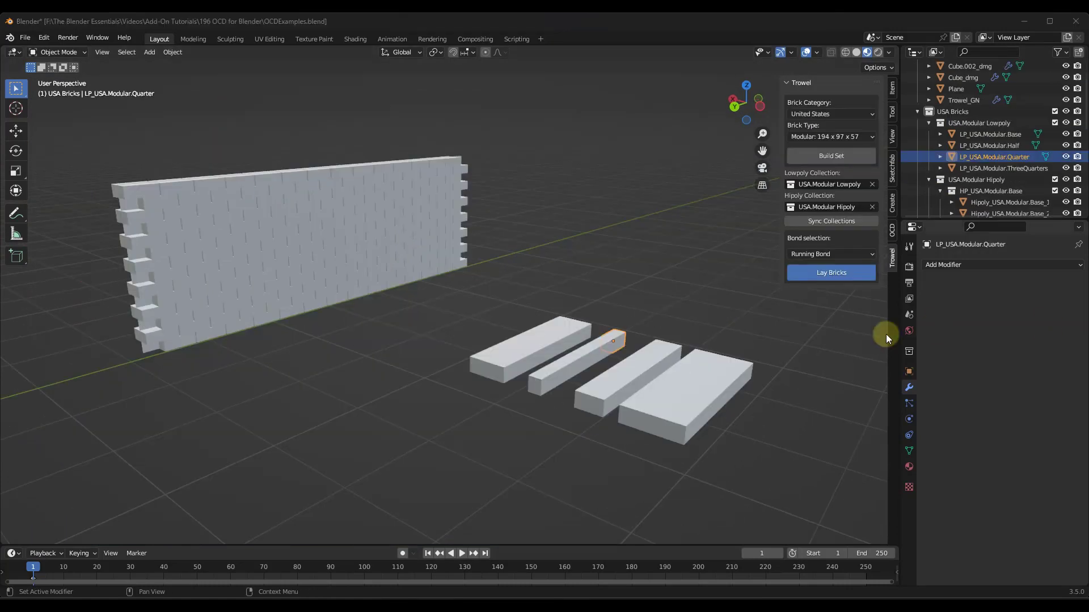
pyautogui.moveTo(397, 352); pyautogui.dragTo(407, 356, button='middle')
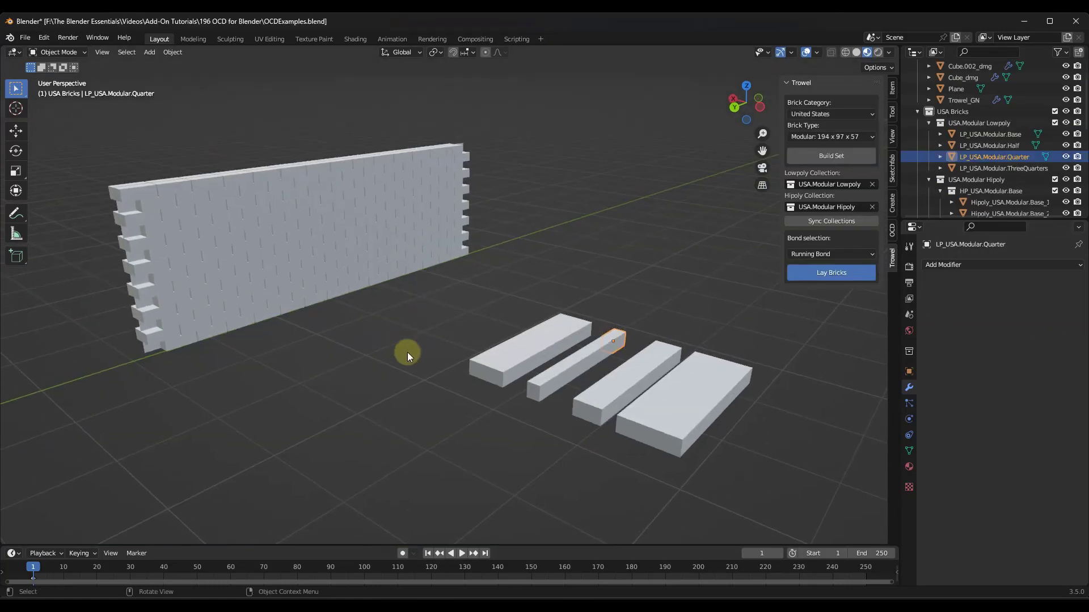
pyautogui.hotkey('alt', 'Tab')
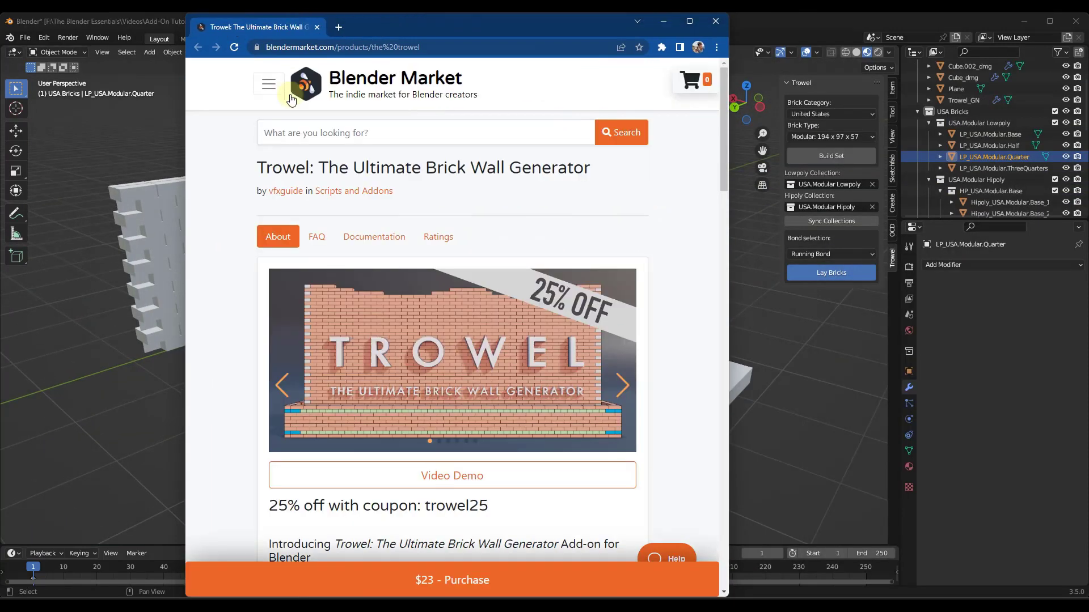
# Maximize the browser and cycle through Trowel's feature slides, including Advanced Masking Tools and Brick Presets.
pyautogui.doubleClick(421, 22)
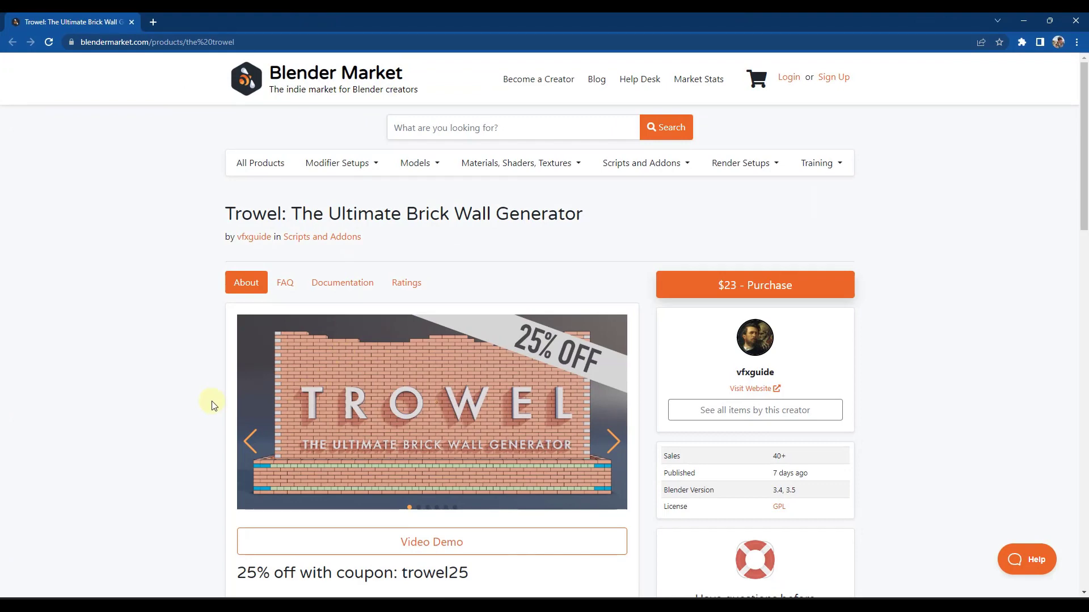
pyautogui.scroll(-2, 209, 404)
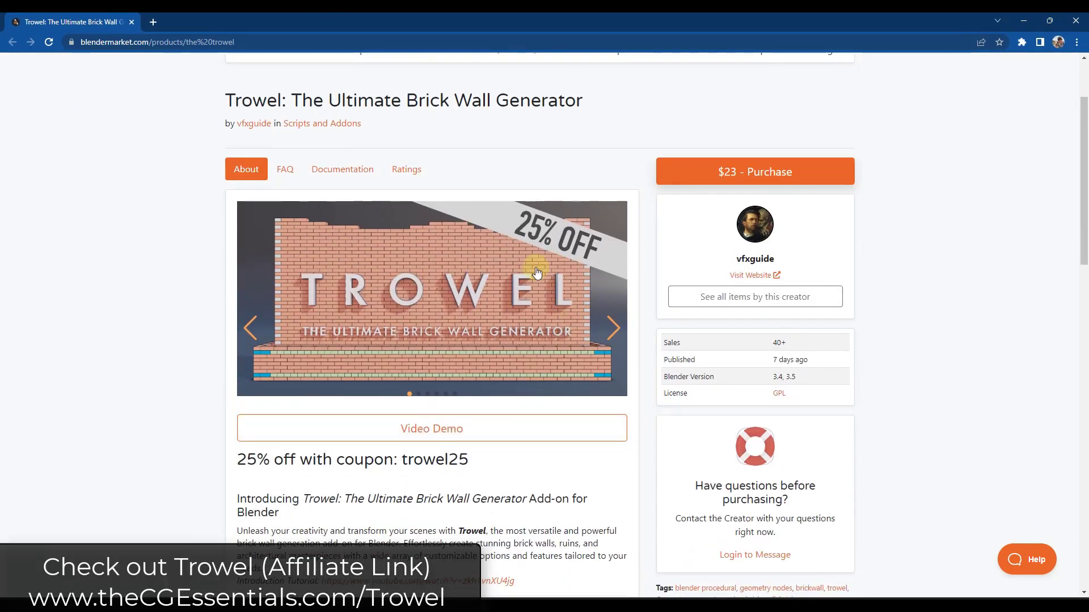
pyautogui.click(612, 328)
pyautogui.click(613, 328)
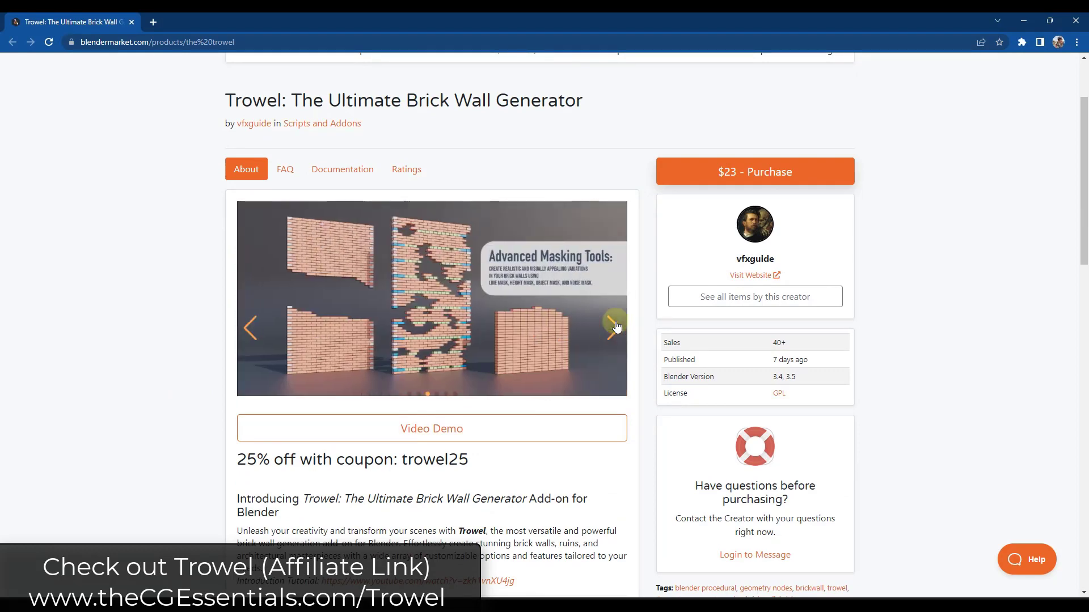
pyautogui.click(615, 325)
pyautogui.click(615, 326)
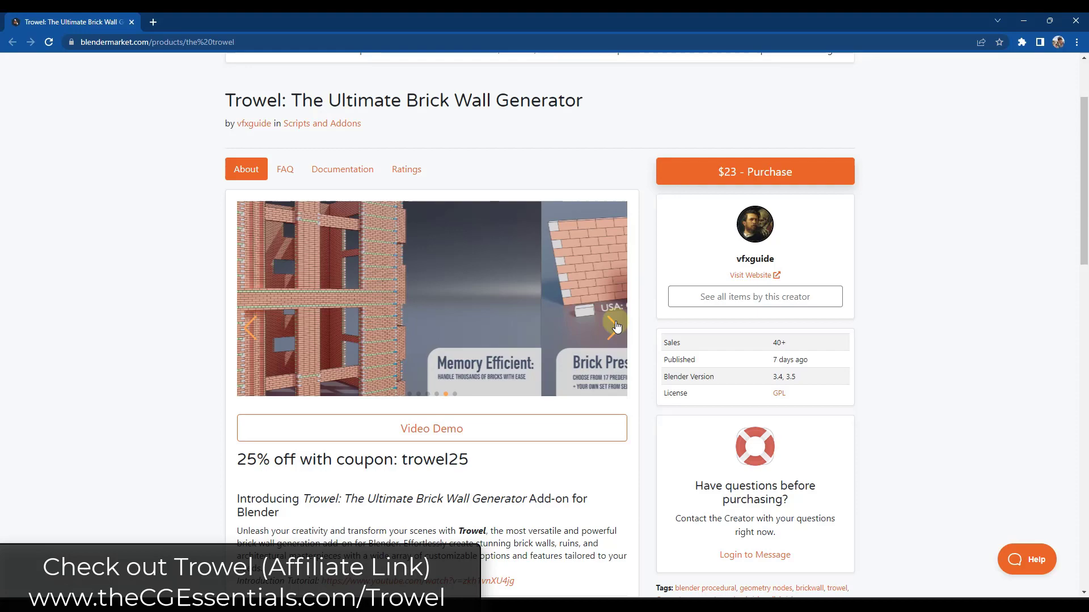
pyautogui.click(615, 326)
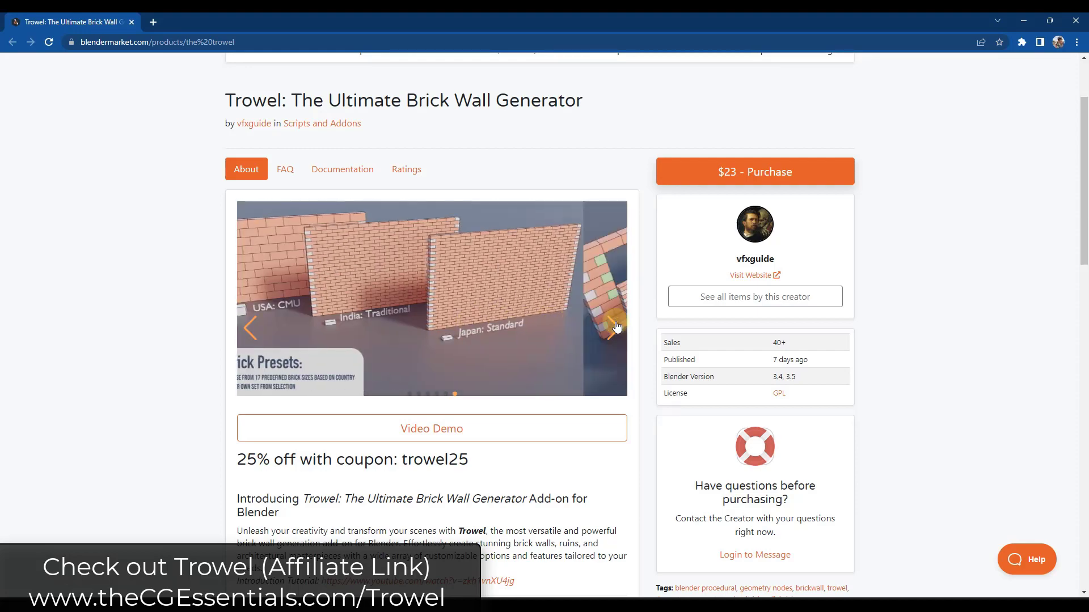
pyautogui.click(616, 326)
pyautogui.click(615, 326)
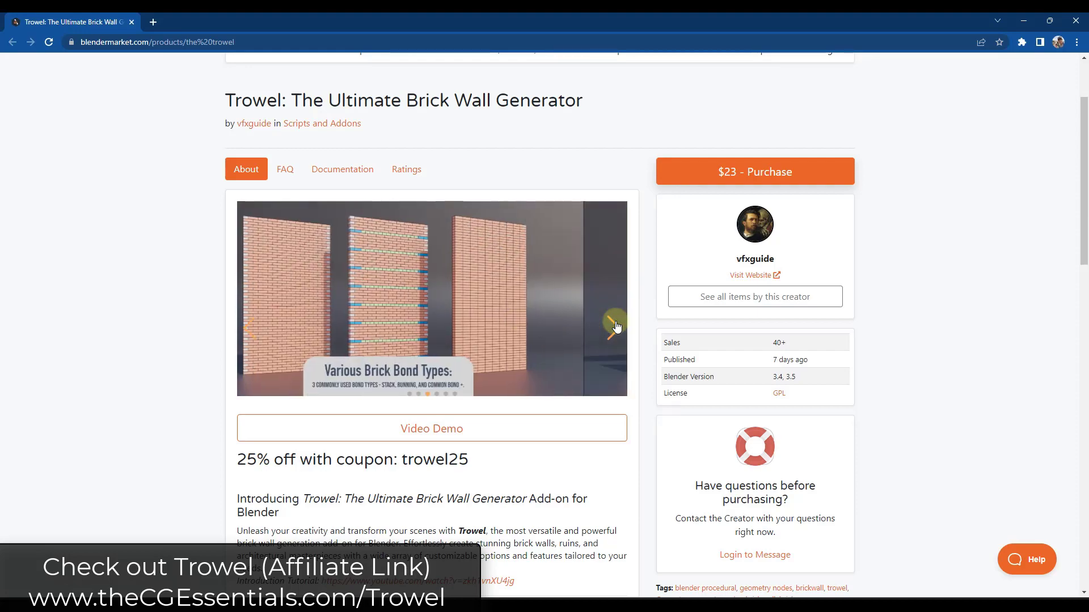
pyautogui.click(616, 326)
pyautogui.scroll(-15, 544, 353)
pyautogui.scroll(15, 254, 368)
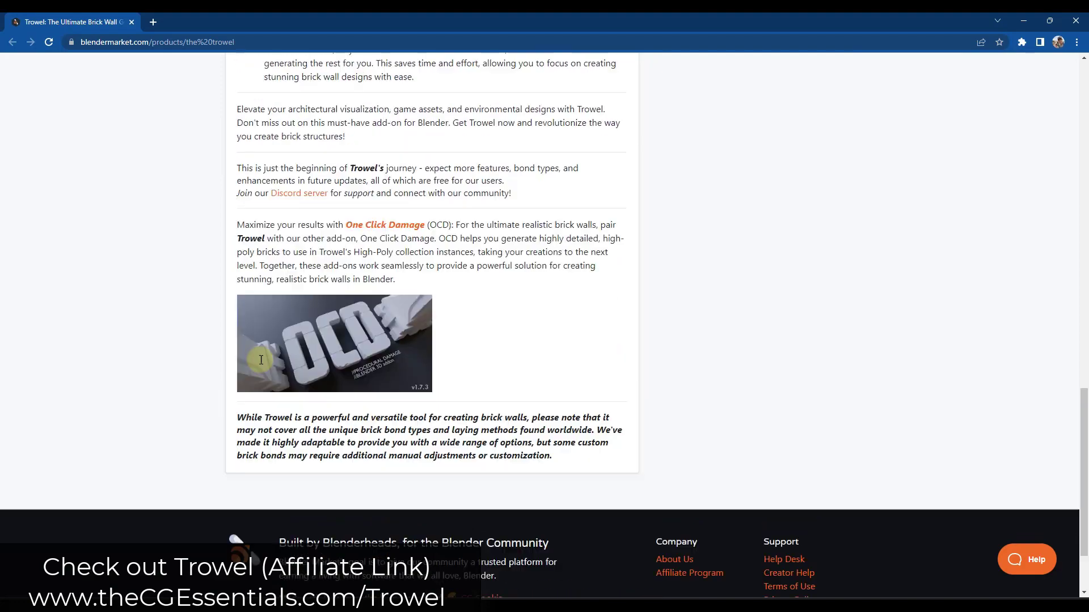
# Restore the browser window and return to the Blender brick wall scene.
pyautogui.doubleClick(418, 12)
pyautogui.hotkey('alt', 'Tab')
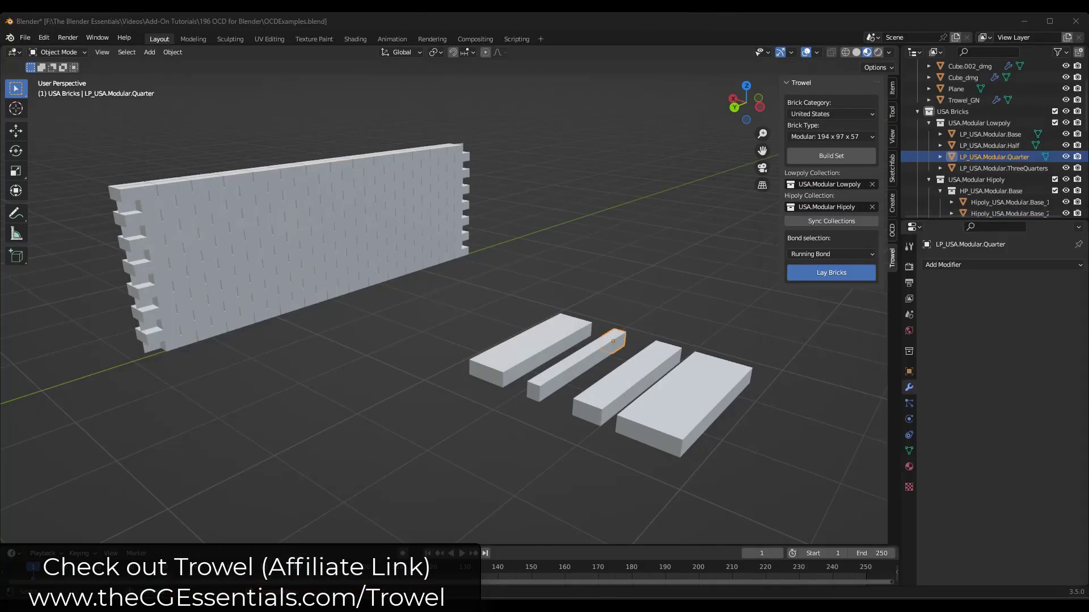
pyautogui.moveTo(752, 406); pyautogui.dragTo(651, 414, button='middle')
# Box-select the four low-poly sample bricks, make damage on them and re-randomise the pattern.
pyautogui.moveTo(430, 275); pyautogui.dragTo(696, 442)
pyautogui.click(892, 230)
pyautogui.moveTo(431, 272); pyautogui.dragTo(341, 283, button='middle')
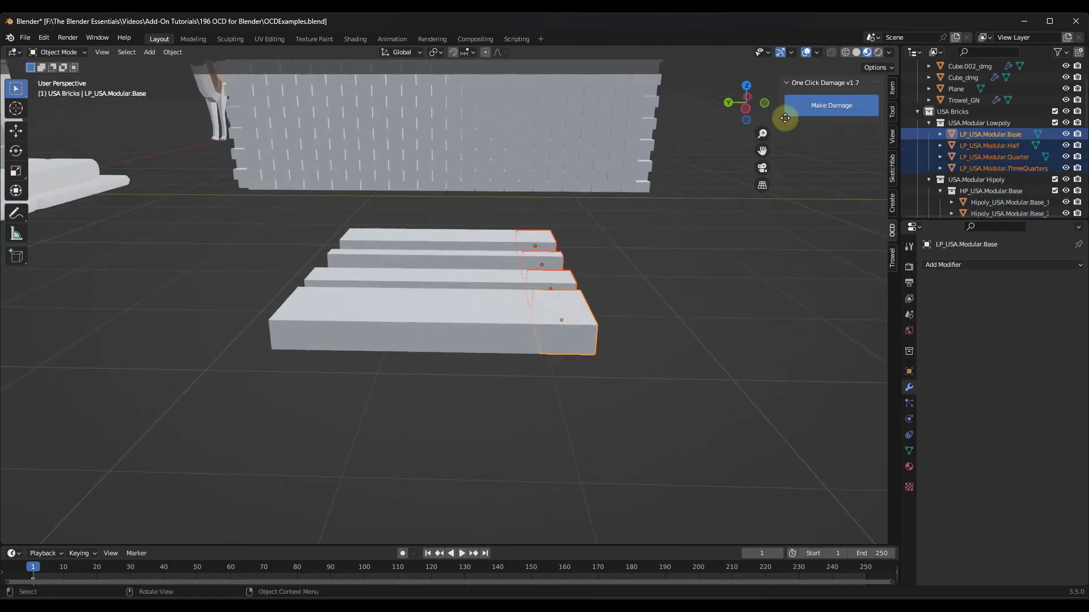
pyautogui.click(819, 111)
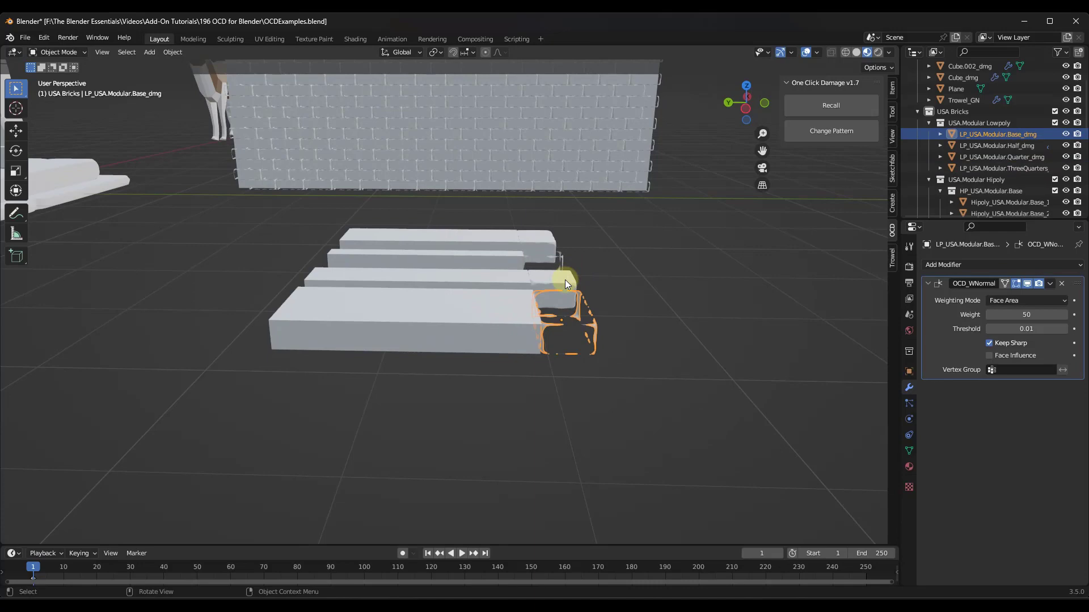
pyautogui.click(814, 132)
pyautogui.click(559, 257)
pyautogui.moveTo(560, 257); pyautogui.dragTo(304, 233, button='middle')
pyautogui.scroll(-6, 312, 227)
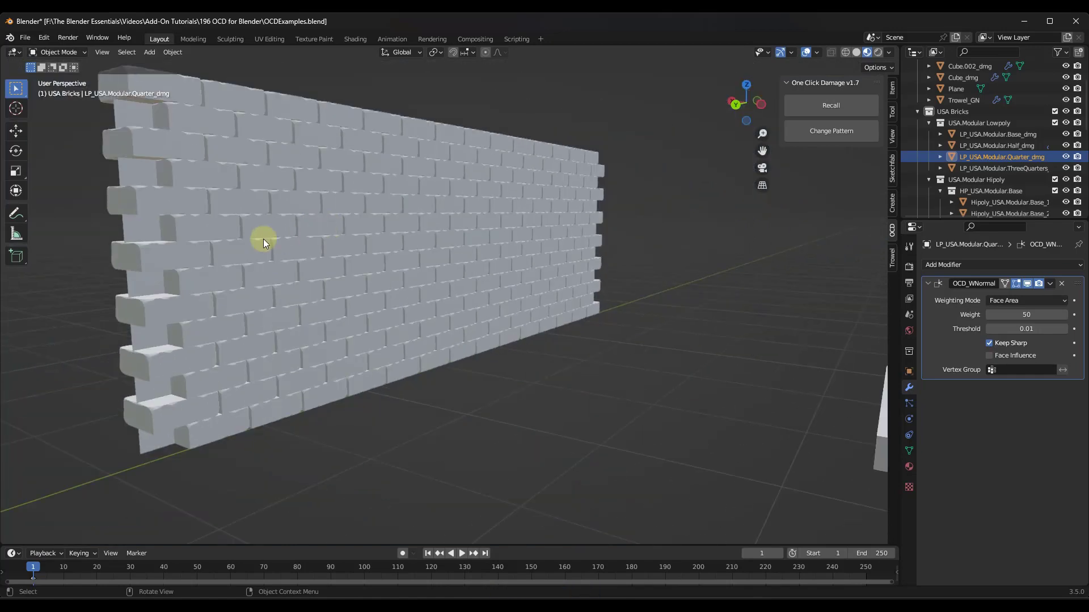
# Box-select the high-poly brick pieces and apply their damage settings.
pyautogui.click(230, 243)
pyautogui.scroll(5, 255, 241)
pyautogui.moveTo(250, 241)
pyautogui.mouseDown(button='middle')
pyautogui.moveTo(287, 247)
pyautogui.moveTo(263, 253)
pyautogui.mouseUp(button='middle')
pyautogui.scroll(-8, 263, 253)
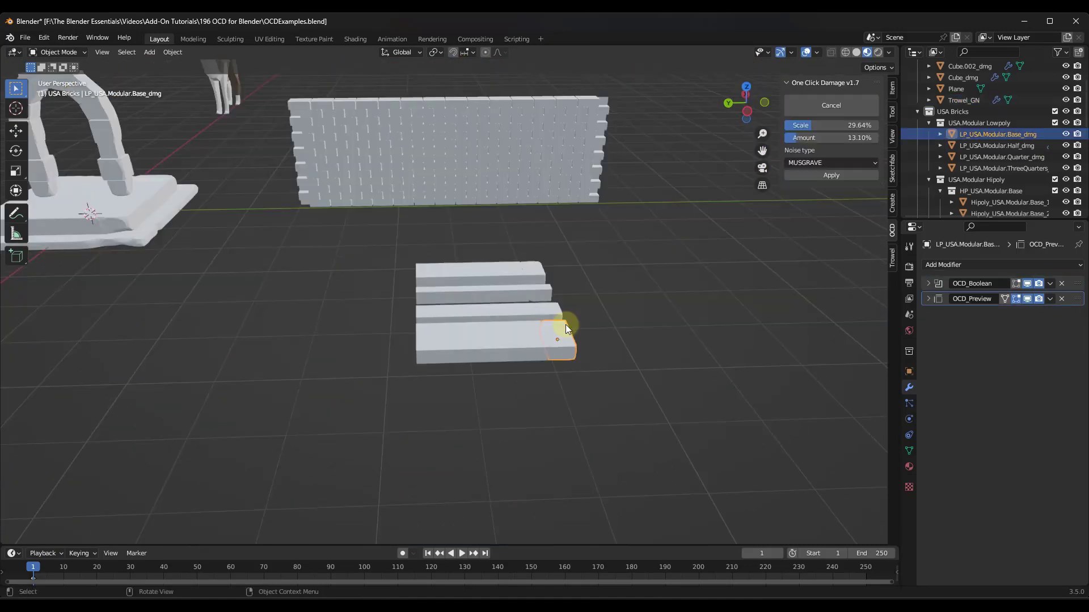
pyautogui.moveTo(417, 315); pyautogui.dragTo(505, 378)
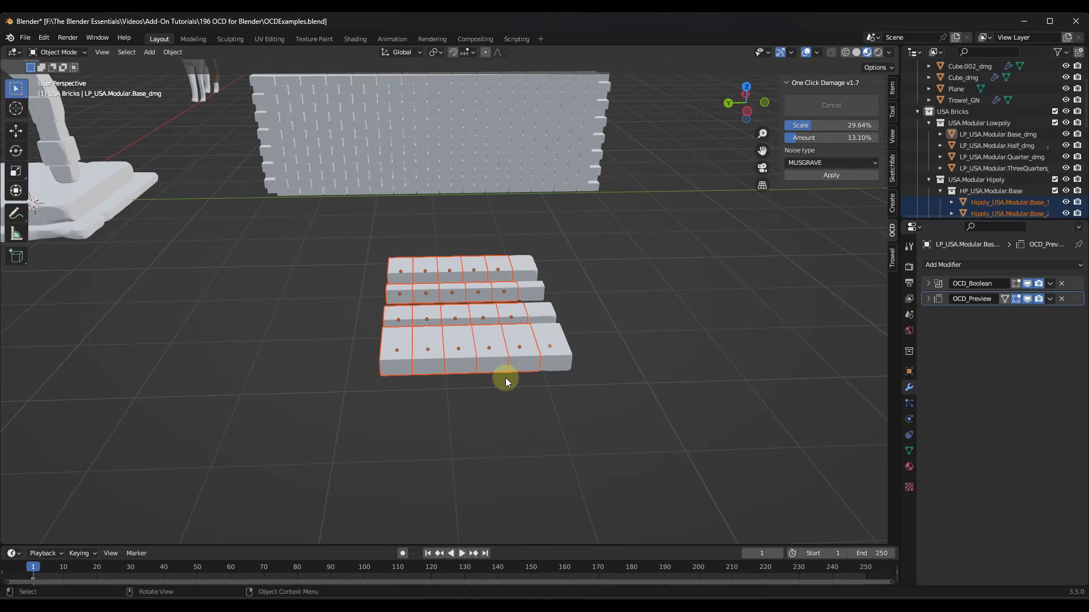
pyautogui.click(821, 176)
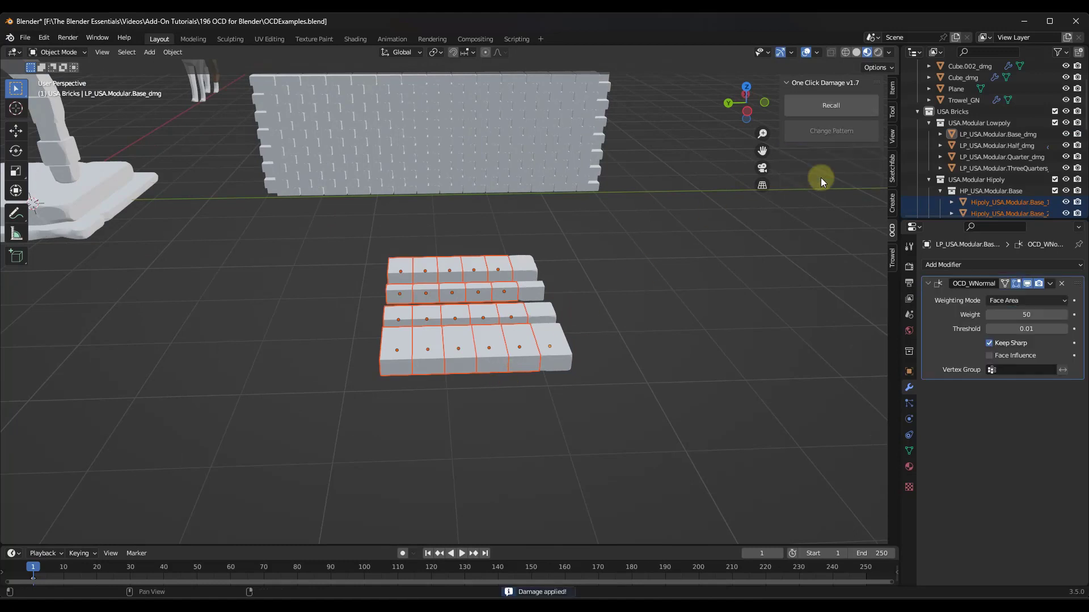
# Reselect the high-poly bricks, recall their originals and make damage on them again.
pyautogui.moveTo(311, 234); pyautogui.dragTo(504, 384)
pyautogui.moveTo(505, 384); pyautogui.dragTo(502, 387, button='middle')
pyautogui.moveTo(359, 226); pyautogui.dragTo(497, 403)
pyautogui.click(799, 105)
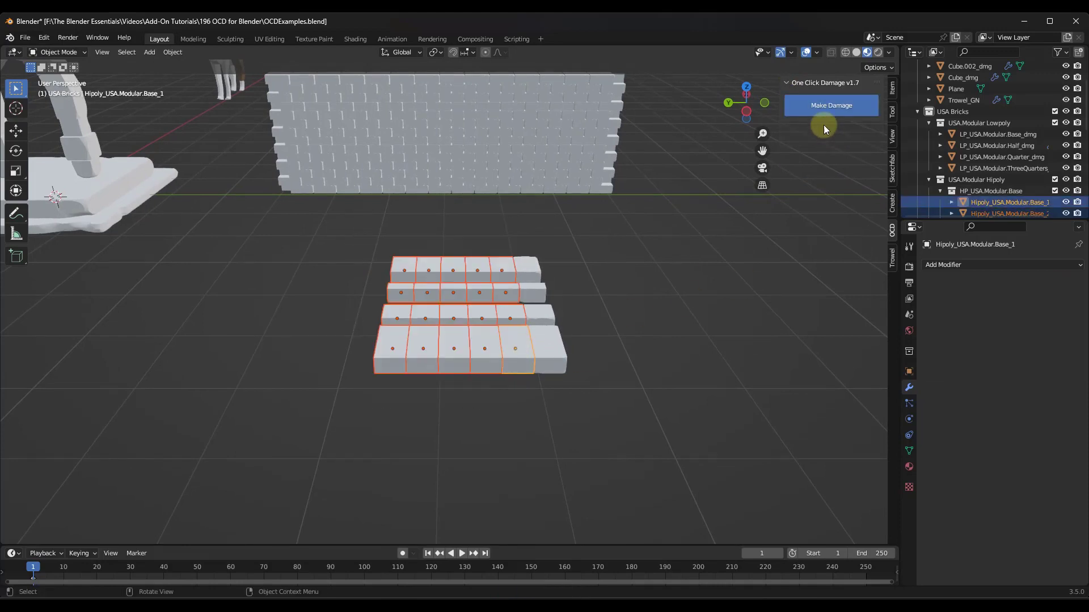
pyautogui.click(828, 108)
pyautogui.click(502, 323)
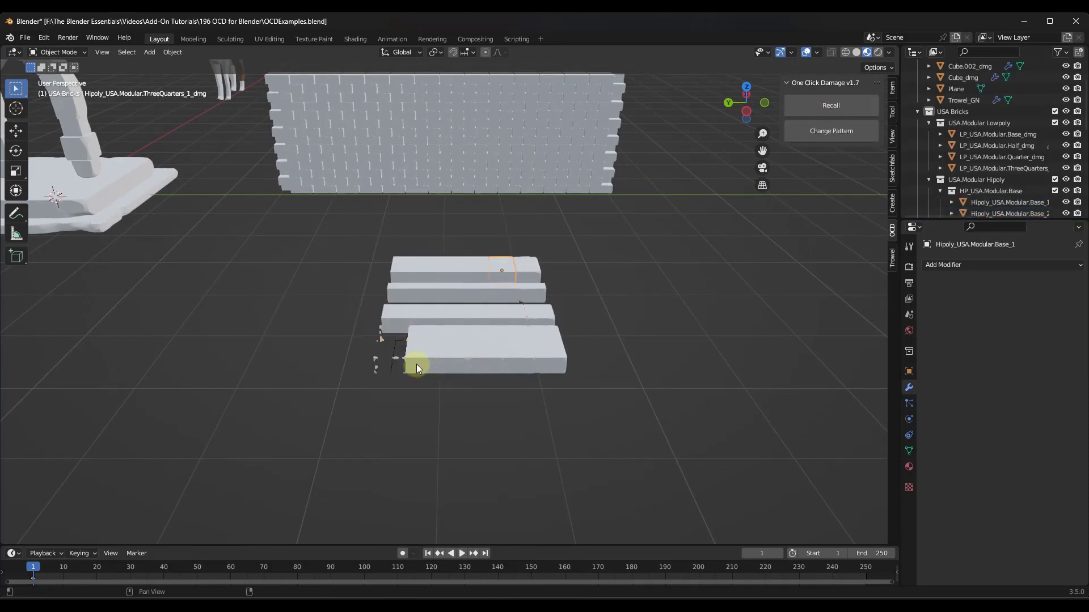
pyautogui.hotkey('ctrl', 'shift', 'z')
pyautogui.scroll(5, 396, 359)
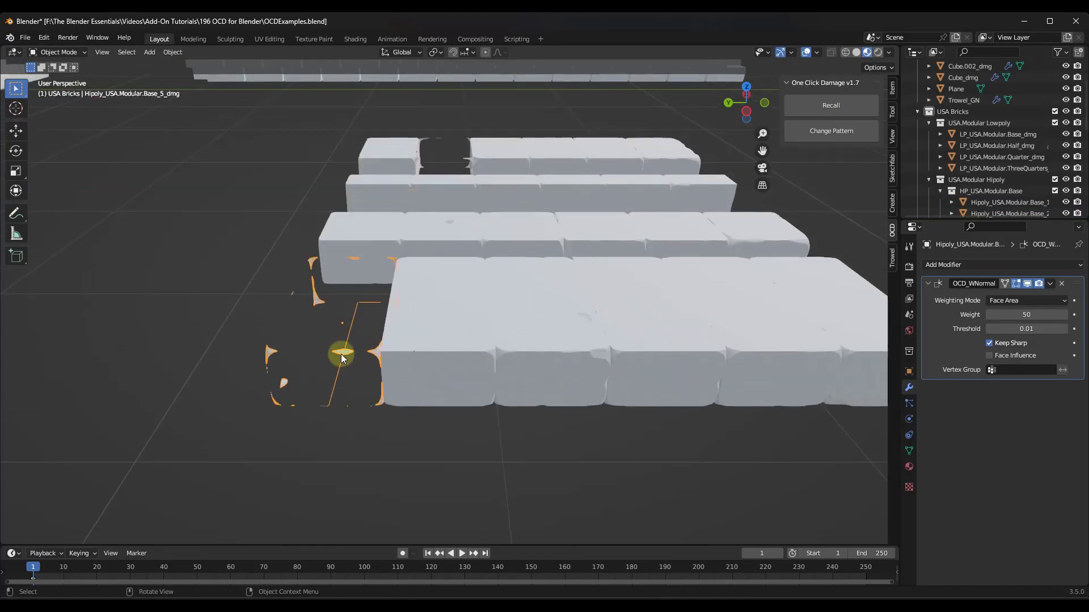
# Reroll the damage pattern on the current brick, then on the top-row three-quarter brick.
pyautogui.click(826, 134)
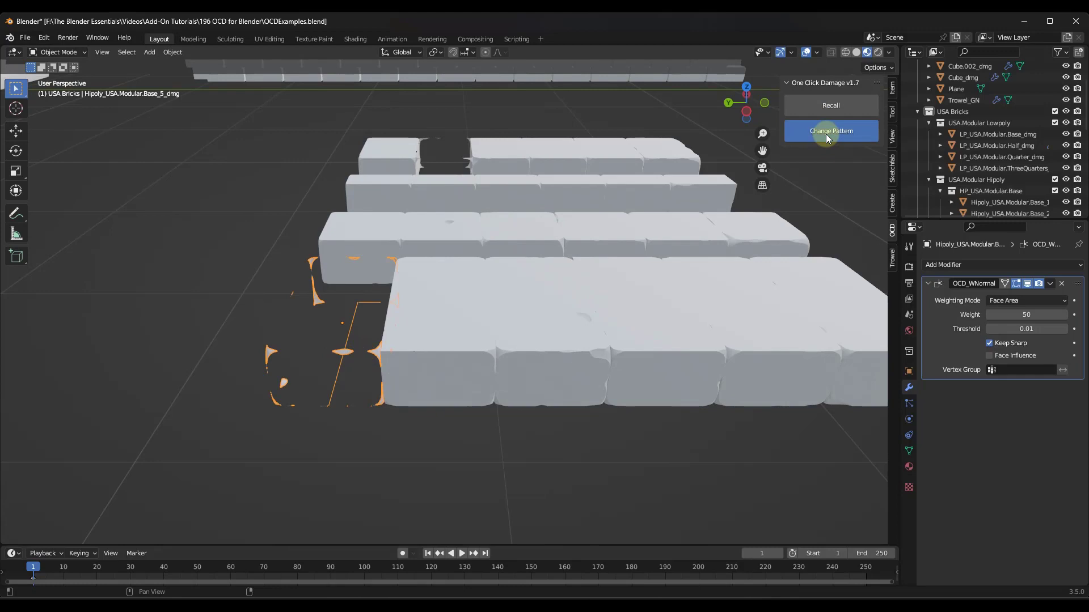
pyautogui.click(441, 155)
pyautogui.click(466, 163)
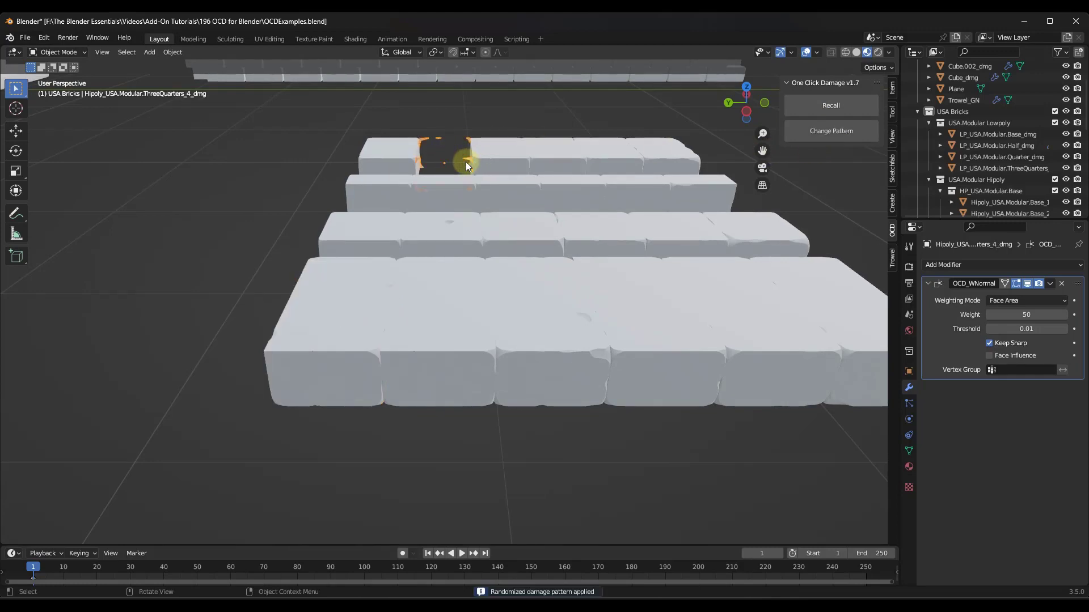
pyautogui.click(800, 134)
# Reroll the chipped damage pattern on the front base brick.
pyautogui.scroll(-4, 521, 321)
pyautogui.moveTo(522, 321); pyautogui.dragTo(538, 324, button='middle')
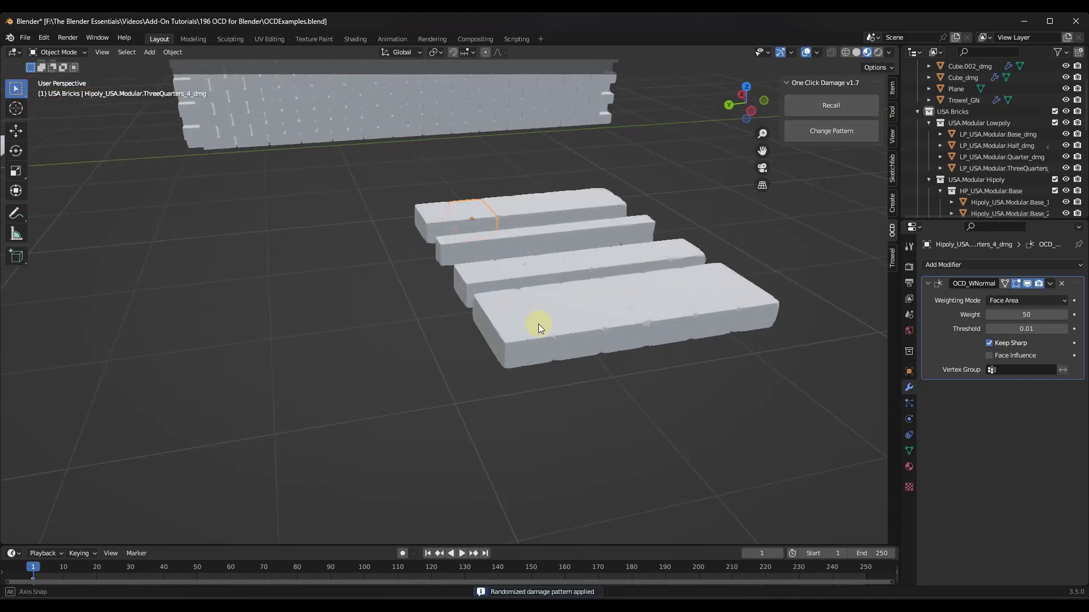
pyautogui.scroll(4, 542, 342)
pyautogui.click(531, 332)
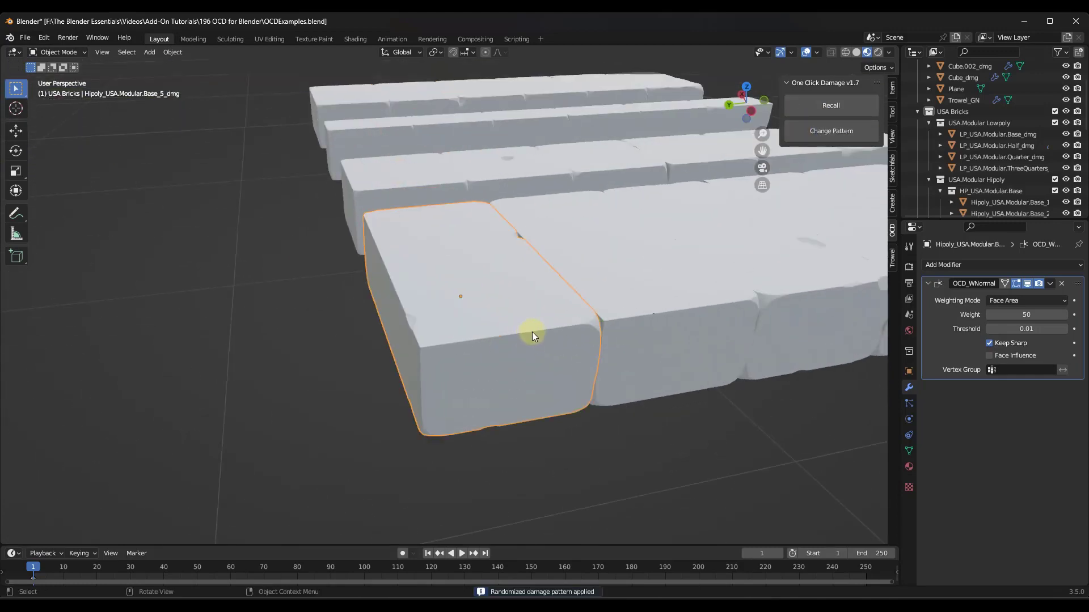
pyautogui.click(841, 138)
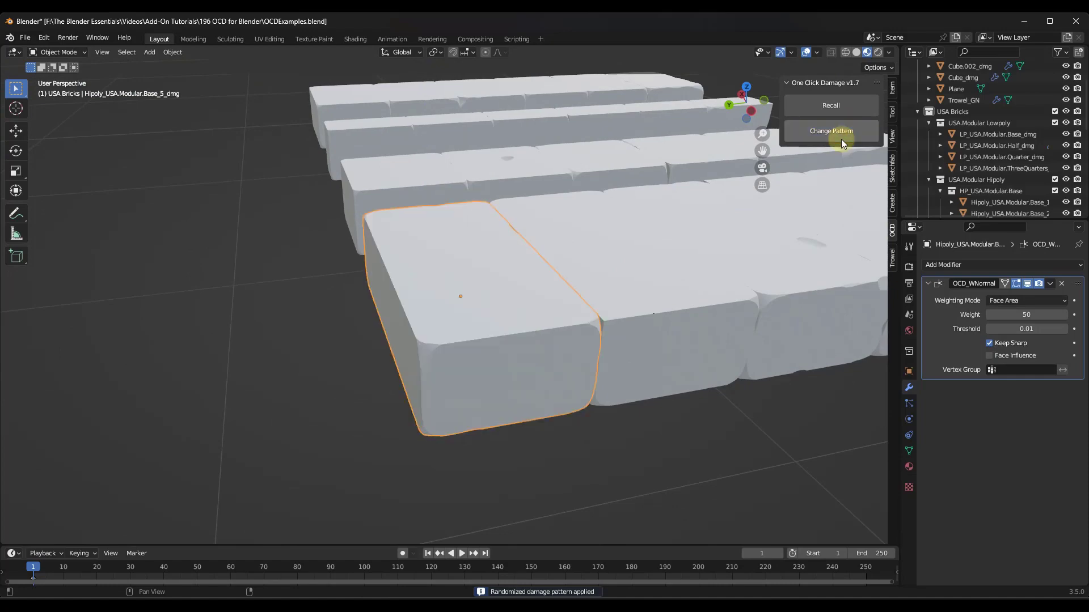
pyautogui.scroll(-6, 372, 280)
pyautogui.scroll(-5, 427, 266)
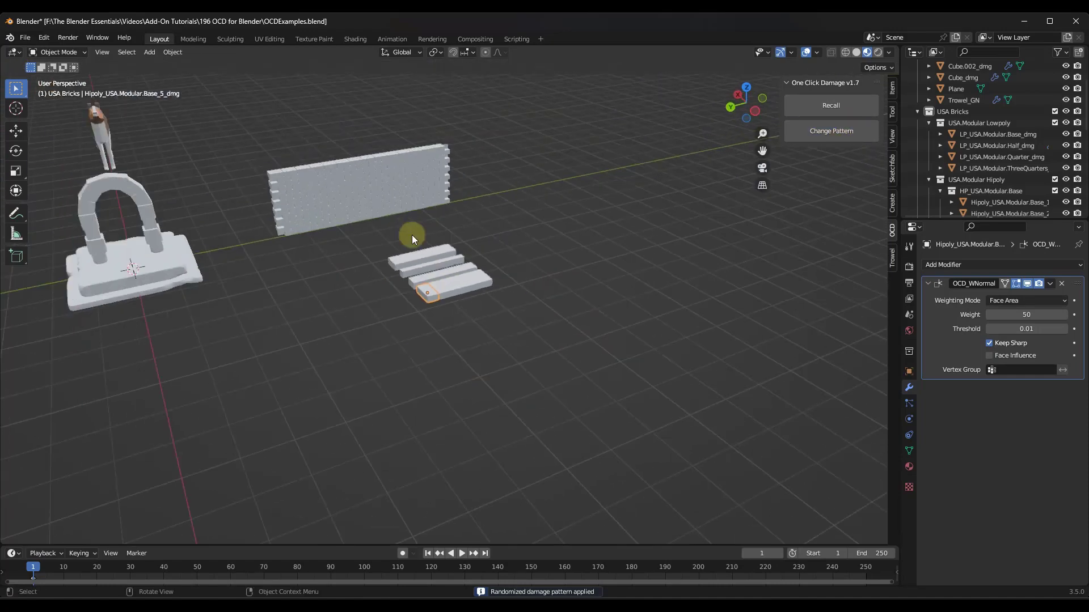
# Select the Trowel brick wall and add a Geometry Nodes workspace.
pyautogui.moveTo(412, 235); pyautogui.dragTo(373, 159, button='middle')
pyautogui.scroll(4, 372, 159)
pyautogui.click(373, 158)
pyautogui.click(542, 39)
pyautogui.moveTo(512, 61)
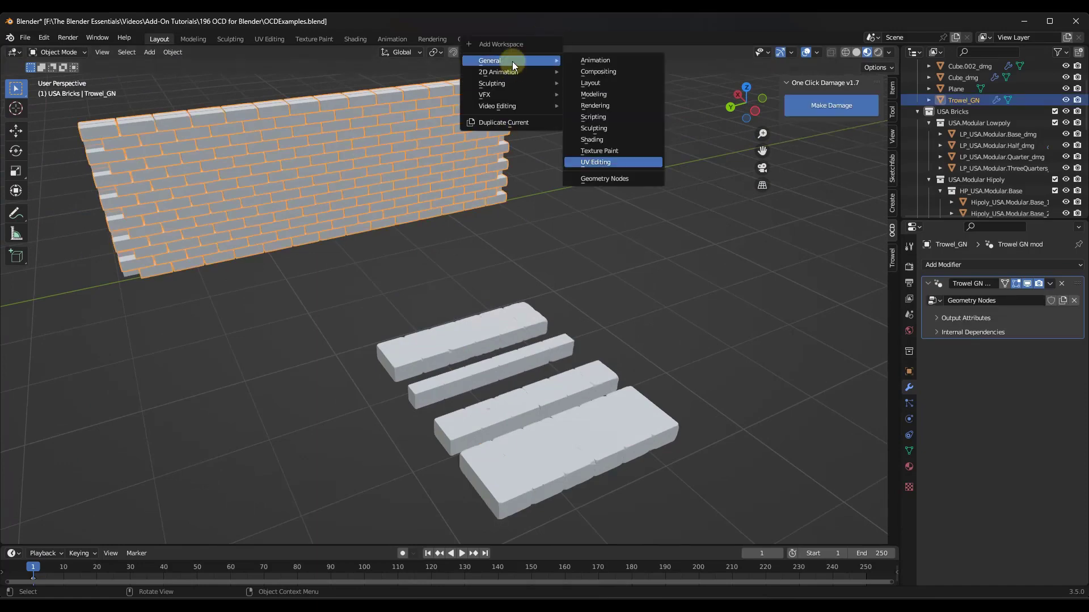
pyautogui.click(601, 231)
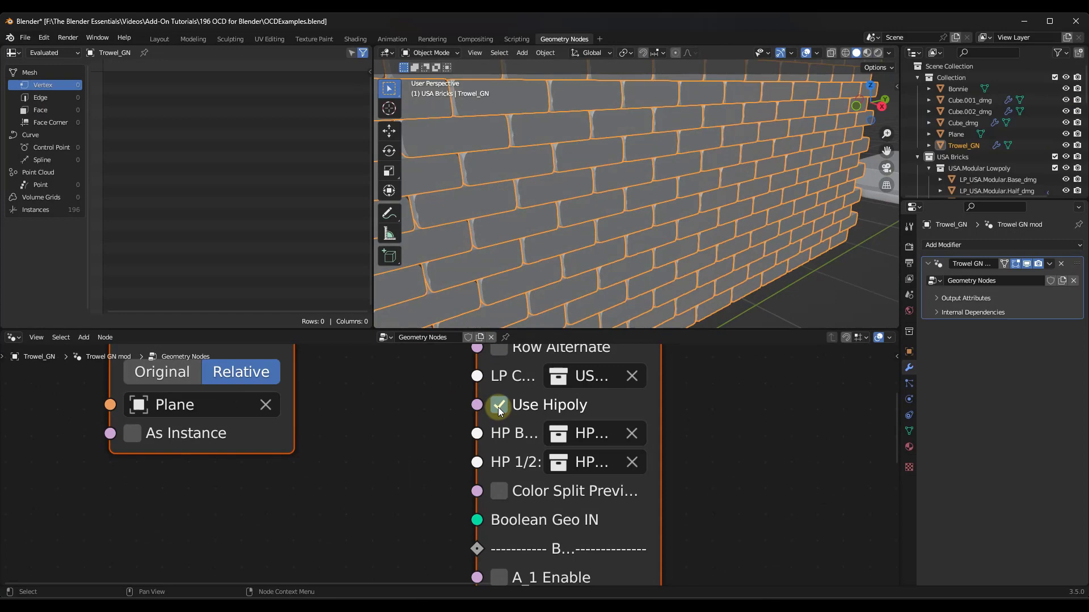
pyautogui.scroll(-4, 662, 177)
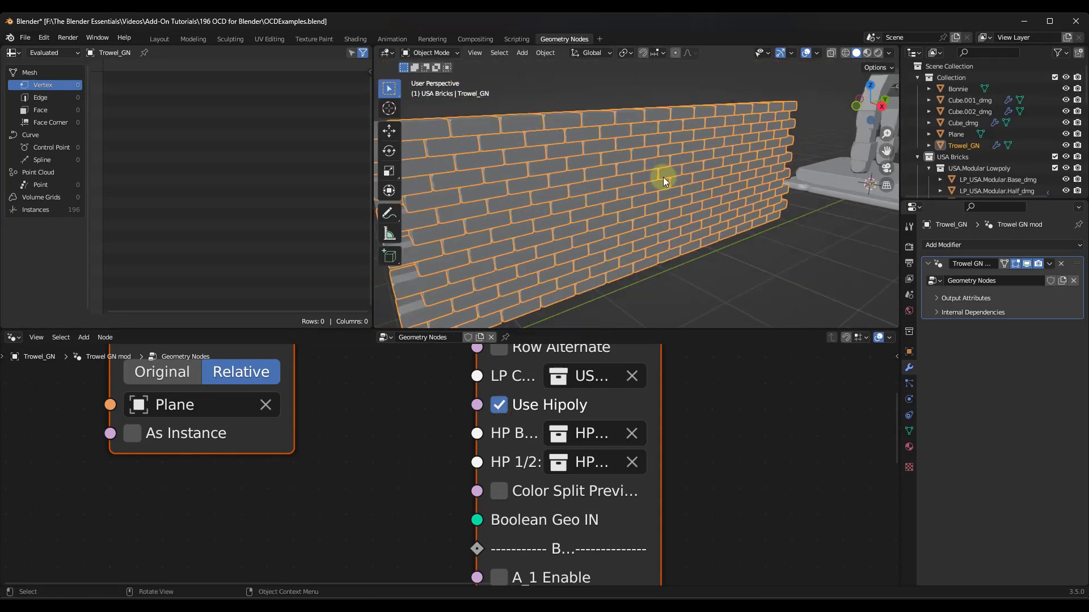
pyautogui.scroll(2, 536, 213)
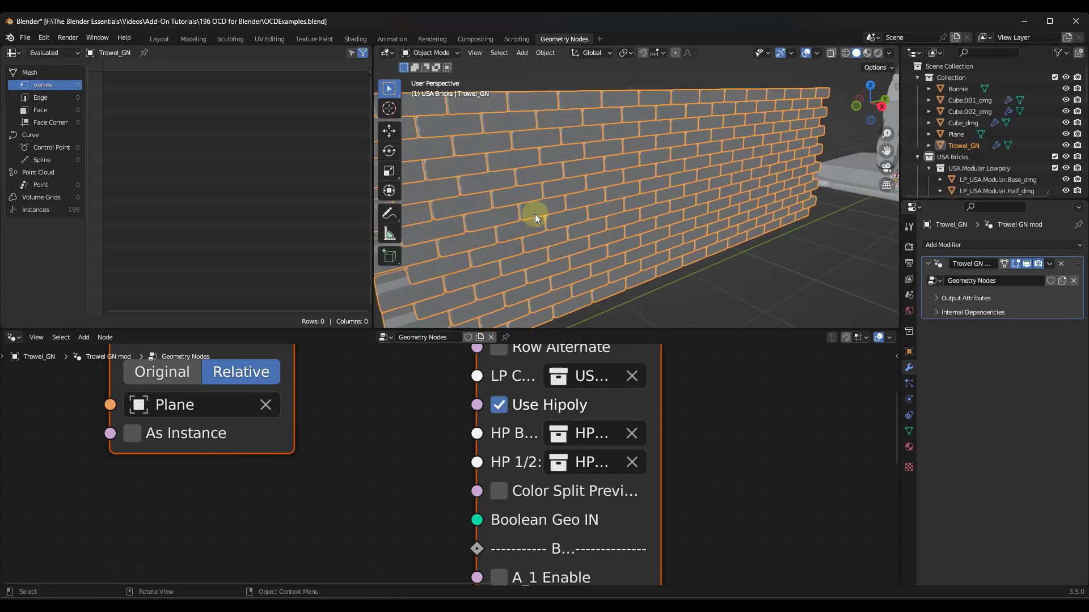
# Back in the Layout workspace, zoom around the wall and select one of the damaged loose bricks.
pyautogui.click(160, 40)
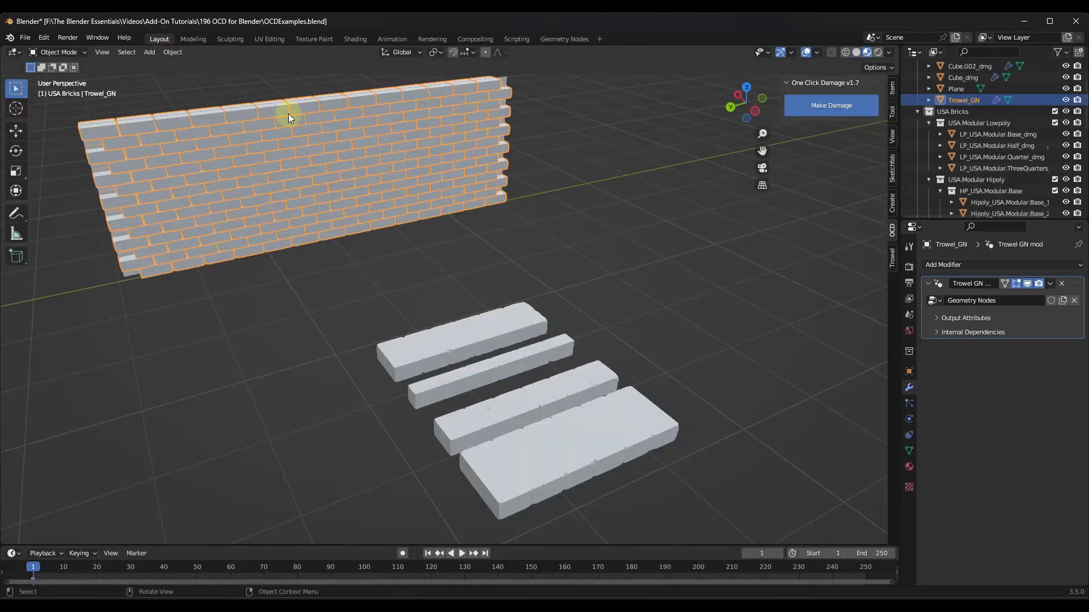
pyautogui.scroll(3, 245, 346)
pyautogui.scroll(-4, 284, 343)
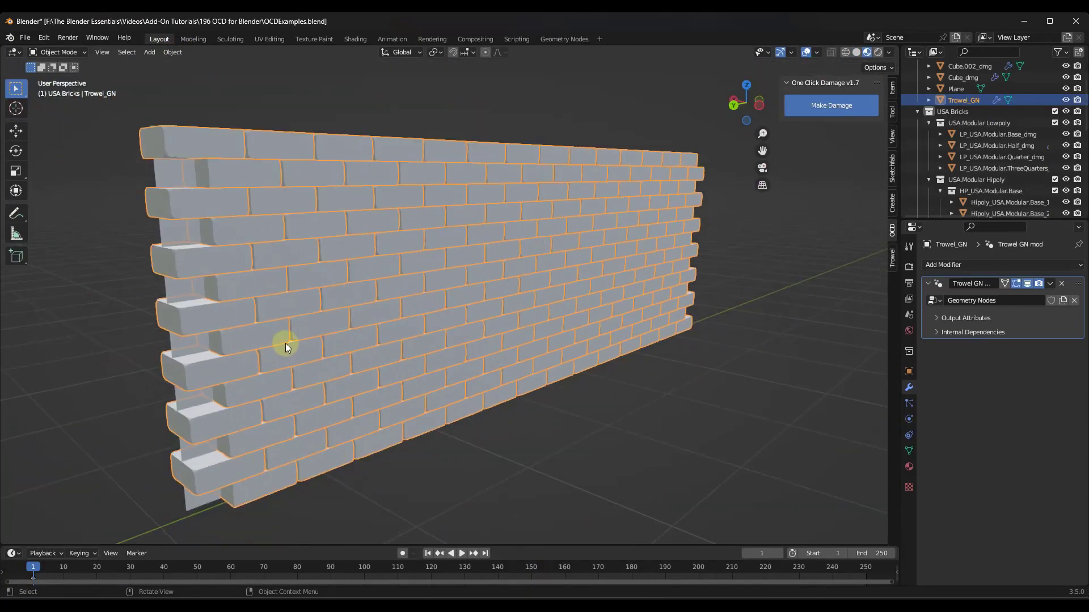
pyautogui.scroll(-1, 301, 290)
pyautogui.scroll(-4, 501, 371)
pyautogui.scroll(4, 523, 348)
pyautogui.scroll(1, 532, 369)
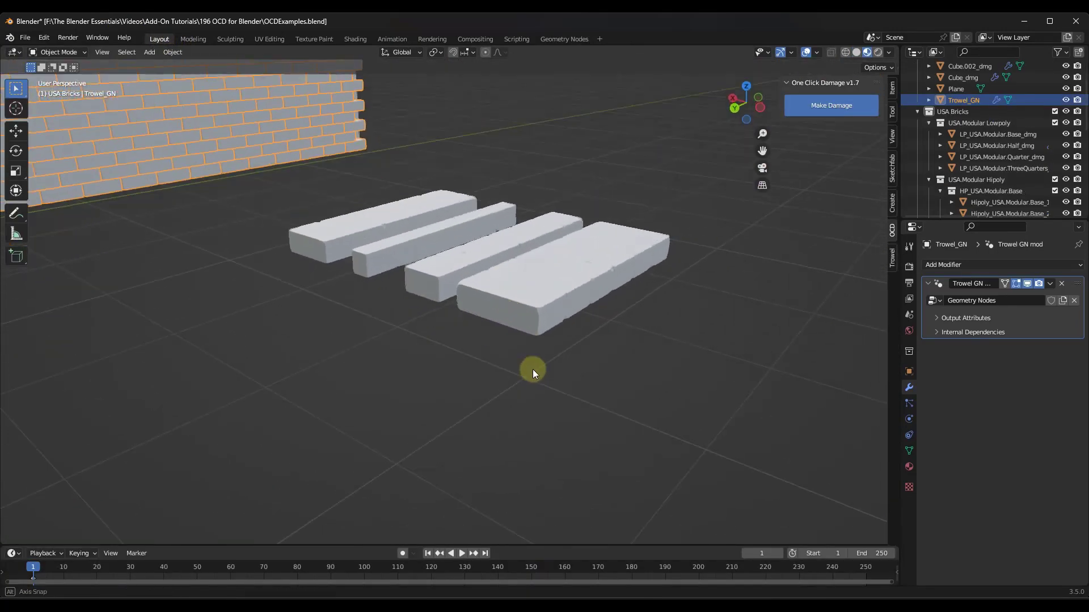
pyautogui.click(525, 280)
pyautogui.scroll(-6, 474, 375)
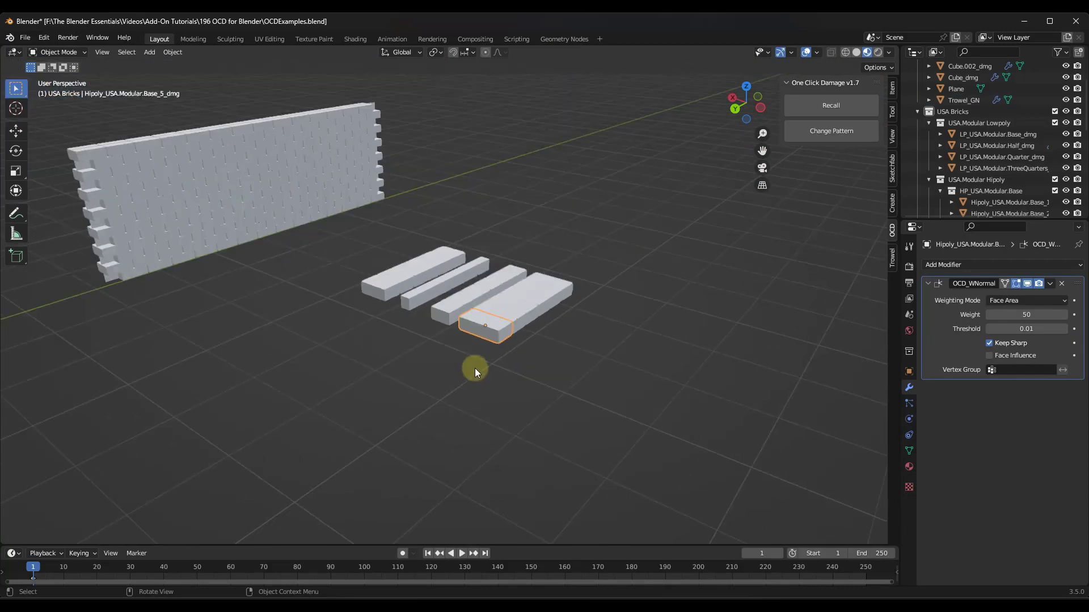
pyautogui.scroll(3, 577, 219)
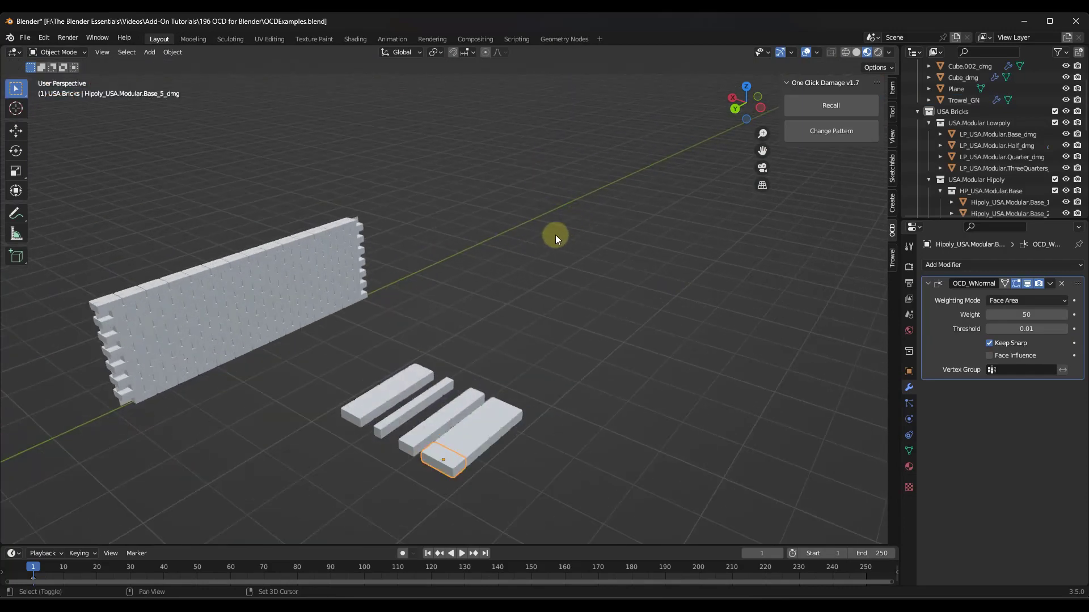
# Add a new cube and move it along the Y axis away from the wall.
pyautogui.hotkey('shift', 'a')
pyautogui.moveTo(556, 235)
pyautogui.click(602, 247)
pyautogui.scroll(-3, 267, 374)
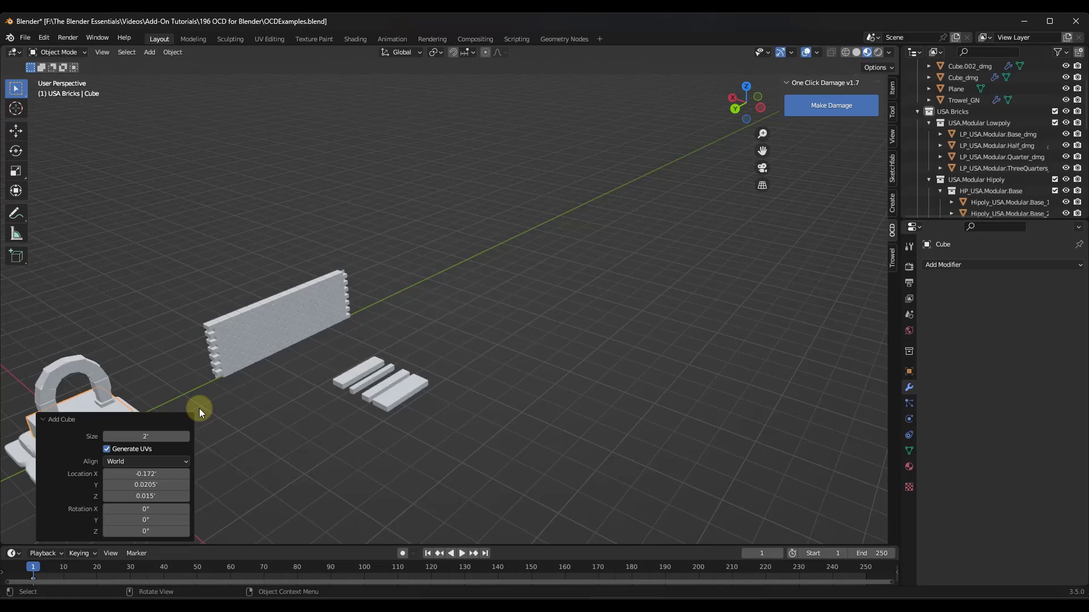
pyautogui.press('g')
pyautogui.press('y')
pyautogui.click(593, 229)
pyautogui.scroll(3, 496, 247)
pyautogui.scroll(3, 496, 250)
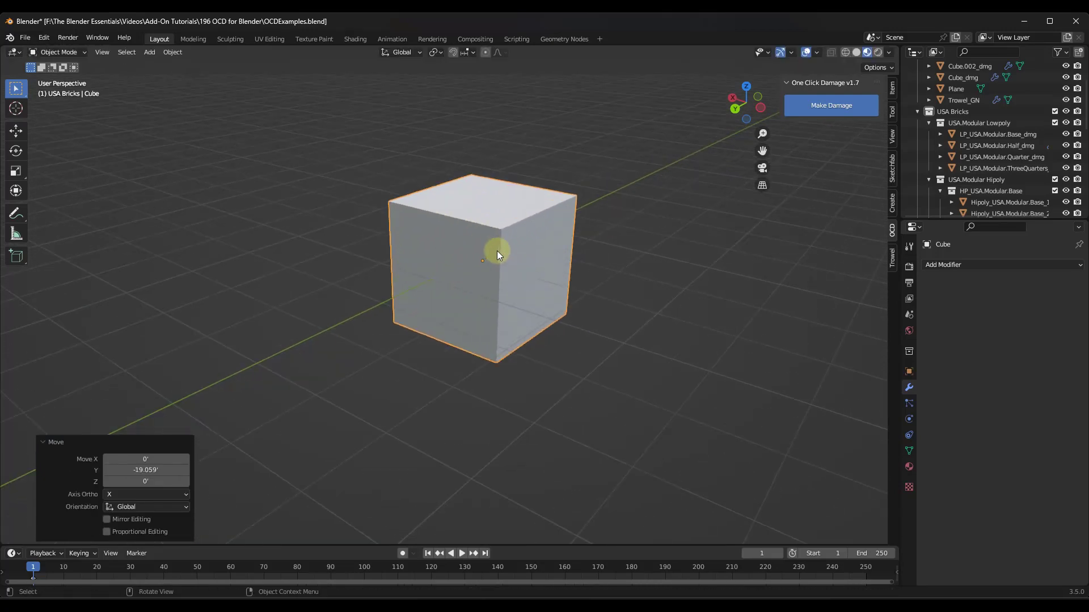
# Test Make Damage on the cube, apply it, then recall the undamaged original.
pyautogui.click(828, 104)
pyautogui.scroll(3, 522, 233)
pyautogui.scroll(-2, 510, 224)
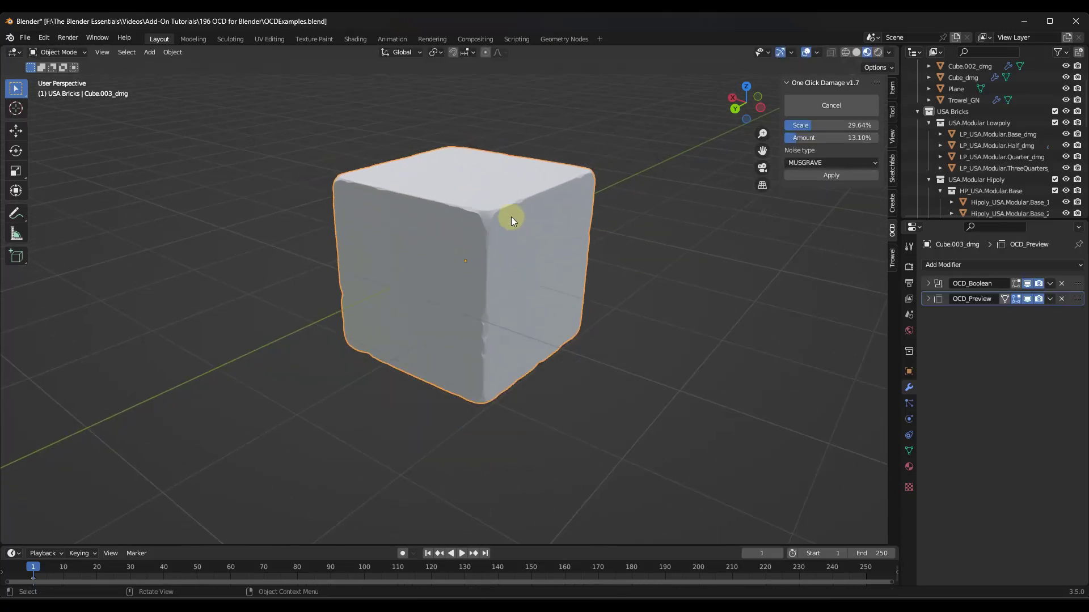
pyautogui.click(827, 174)
pyautogui.click(826, 102)
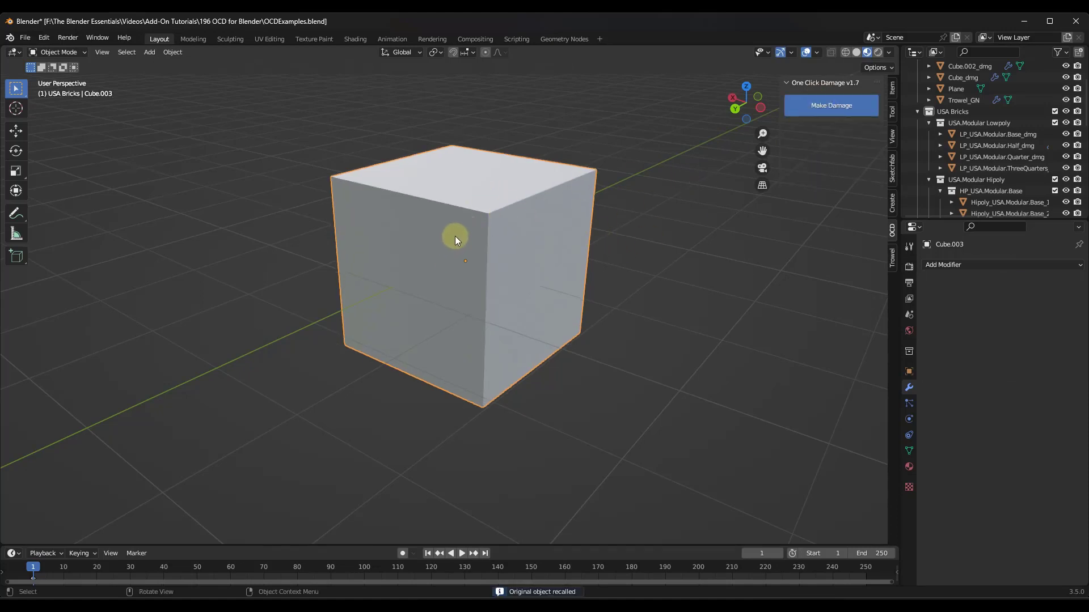
# In Edit Mode, add two centred loop cuts across the front and three around the right face.
pyautogui.press('Tab')
pyautogui.hotkey('ctrl', 'r')
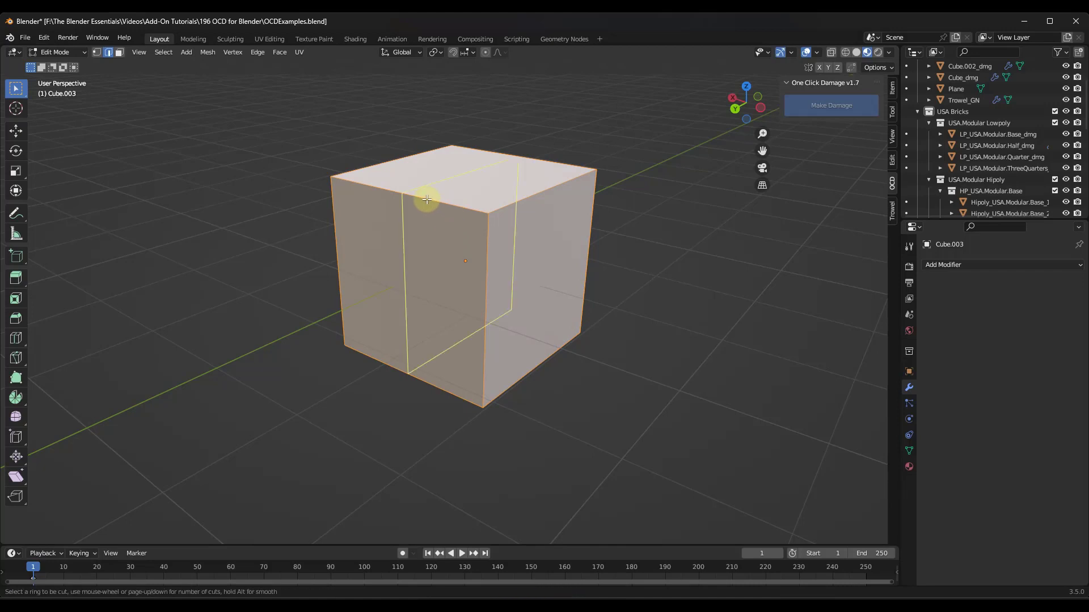
pyautogui.scroll(1, 426, 199)
pyautogui.click(429, 200)
pyautogui.rightClick(436, 192)
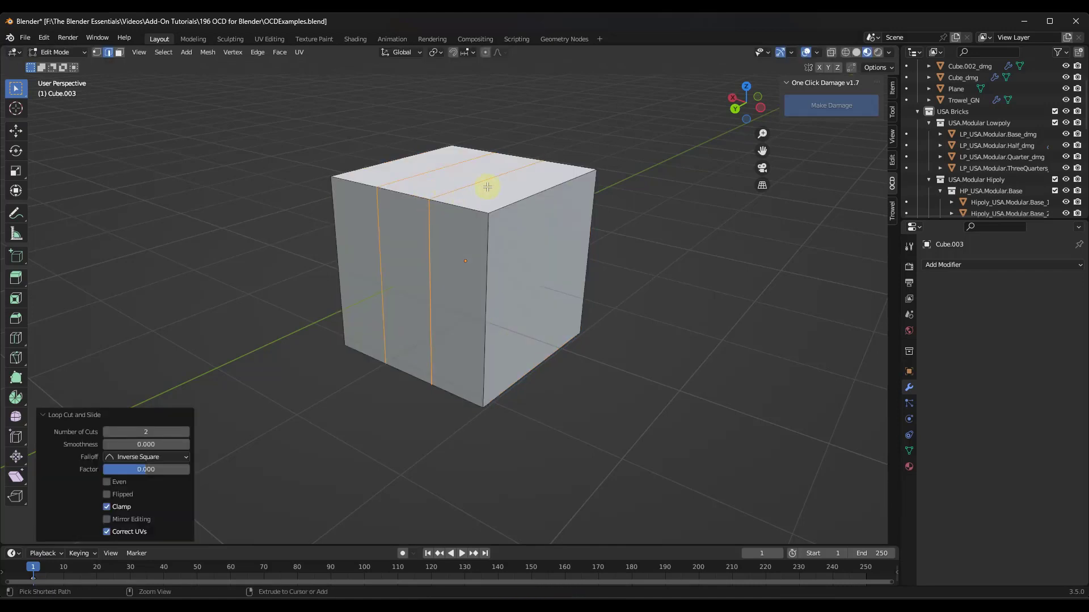
pyautogui.hotkey('ctrl', 'r')
pyautogui.scroll(1, 488, 187)
pyautogui.click(489, 186)
pyautogui.rightClick(502, 187)
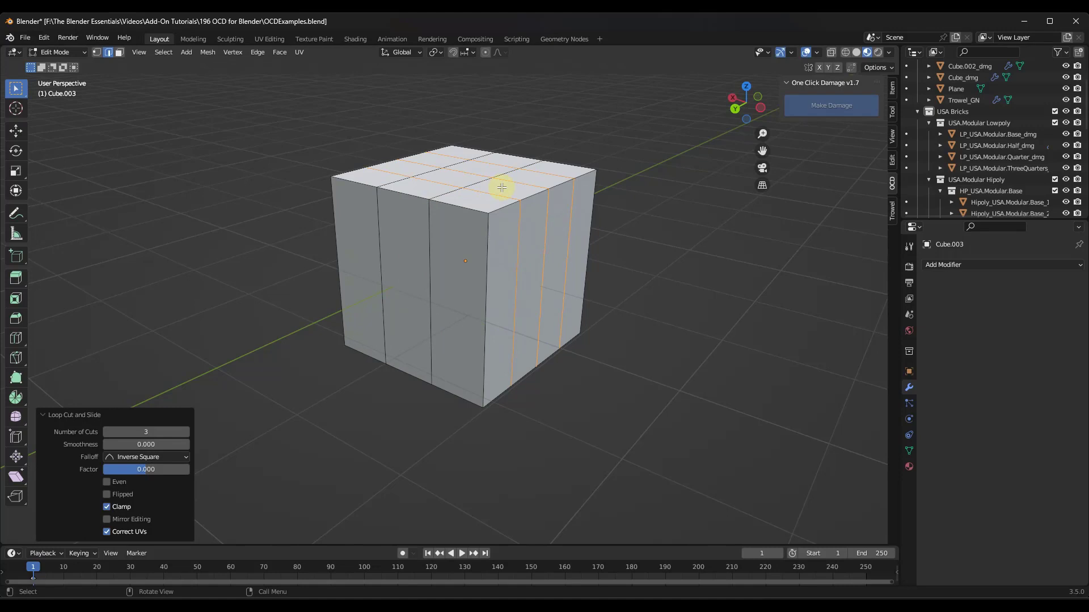
# Extrude the top faces upward into a raised block and select its side strip faces.
pyautogui.click(475, 186)
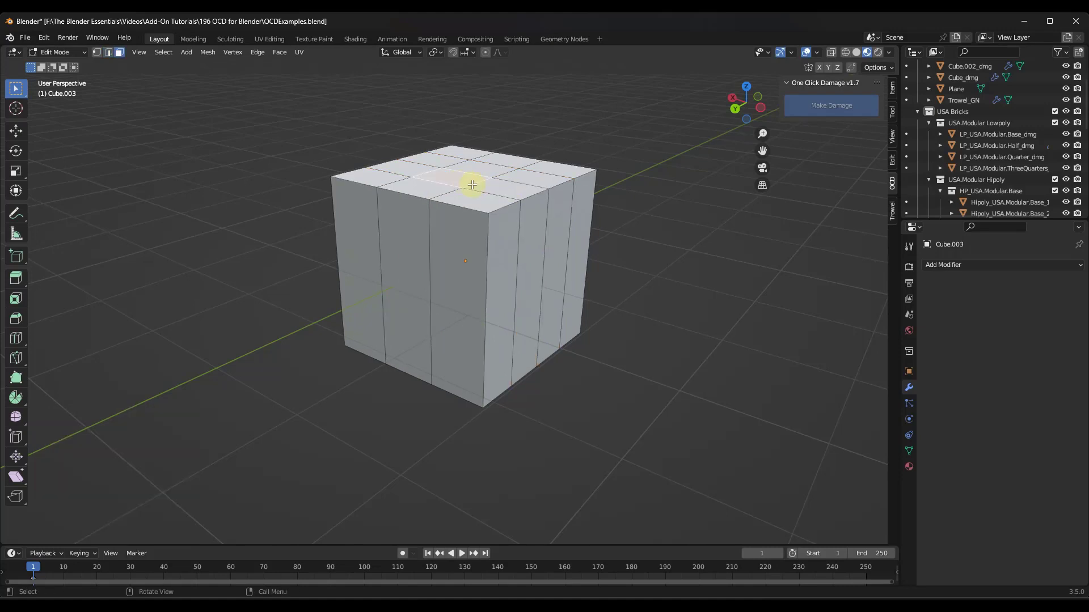
pyautogui.press('e')
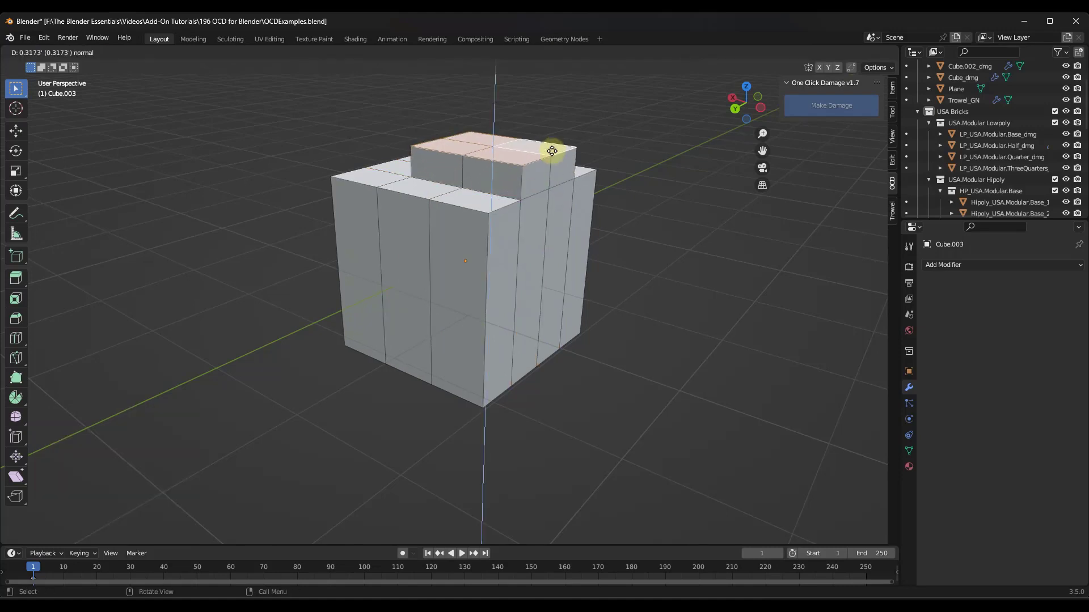
pyautogui.click(553, 140)
pyautogui.click(538, 166)
pyautogui.keyDown('shift'); pyautogui.click(563, 162); pyautogui.keyUp('shift')
pyautogui.keyDown('shift'); pyautogui.click(560, 223); pyautogui.keyUp('shift')
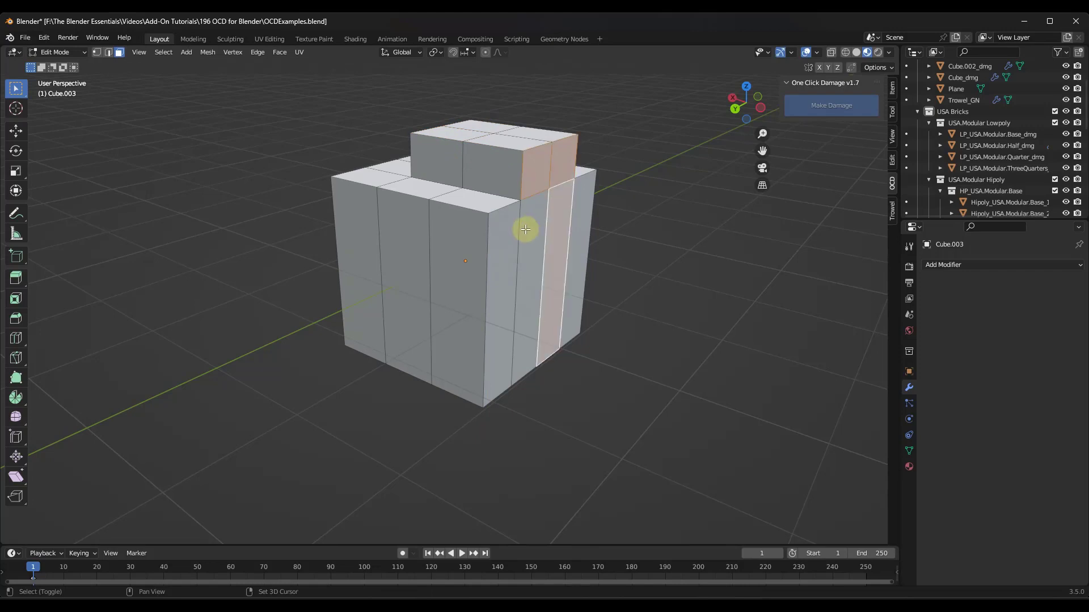
# Extrude the selected side strip outward and return to Object Mode.
pyautogui.press('e')
pyautogui.click(559, 237)
pyautogui.press('Tab')
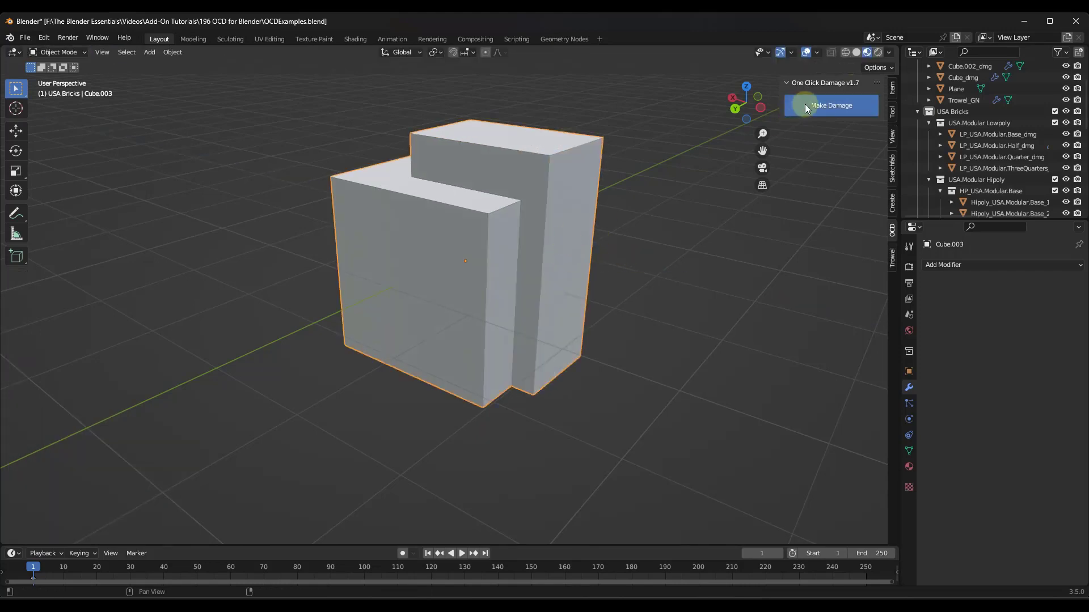
# Apply Make Damage to the stepped block with noise scale 63.57% and amount 27.98%, then inspect it.
pyautogui.click(832, 106)
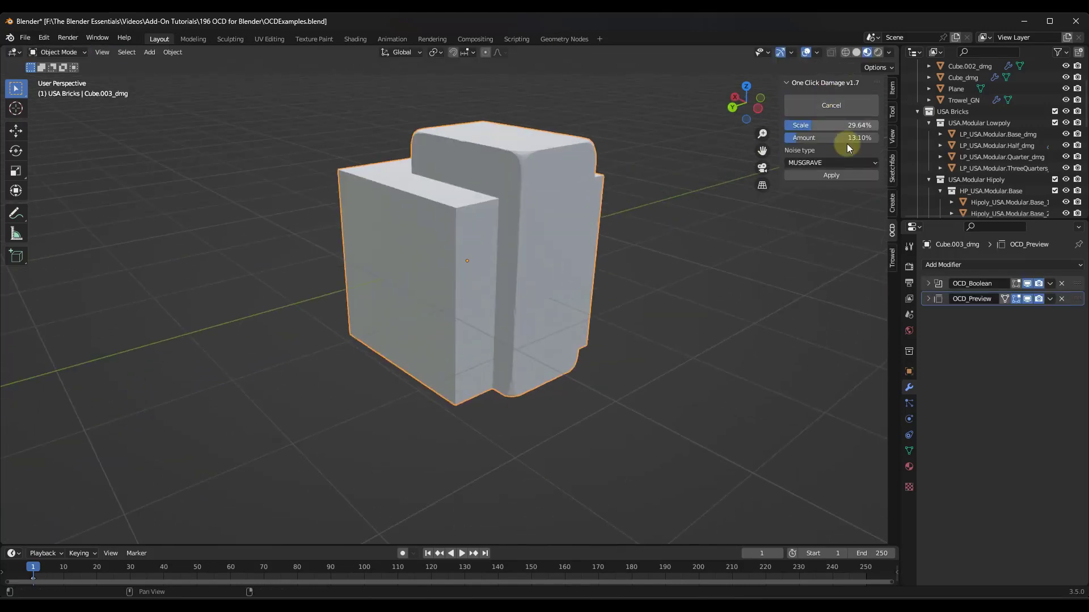
pyautogui.click(853, 124)
pyautogui.moveTo(853, 123); pyautogui.dragTo(838, 128)
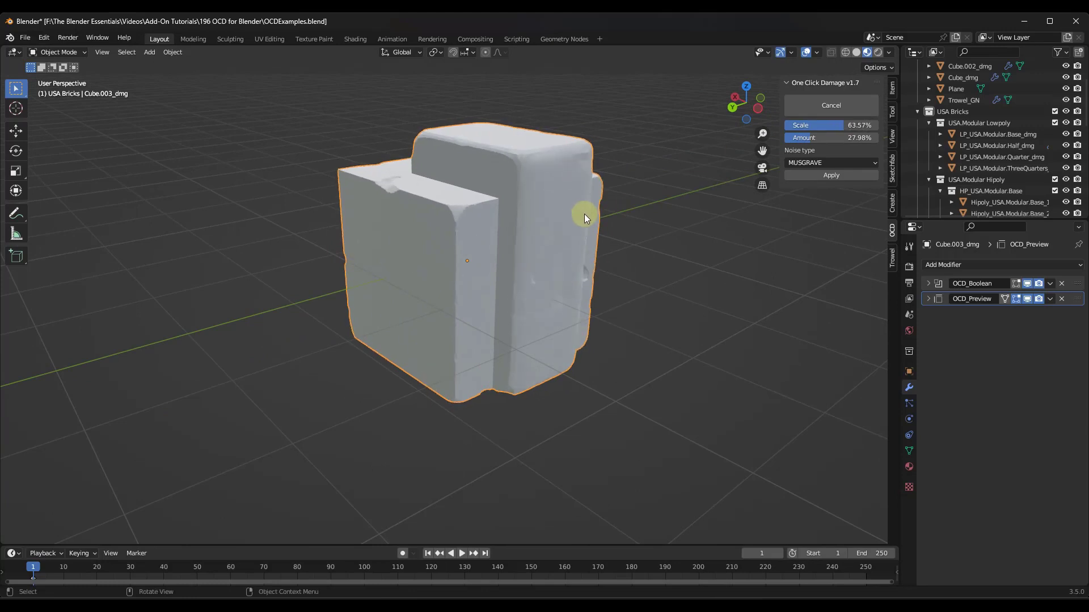
pyautogui.moveTo(584, 213)
pyautogui.mouseDown(button='middle')
pyautogui.moveTo(515, 206)
pyautogui.moveTo(591, 215)
pyautogui.mouseUp(button='middle')
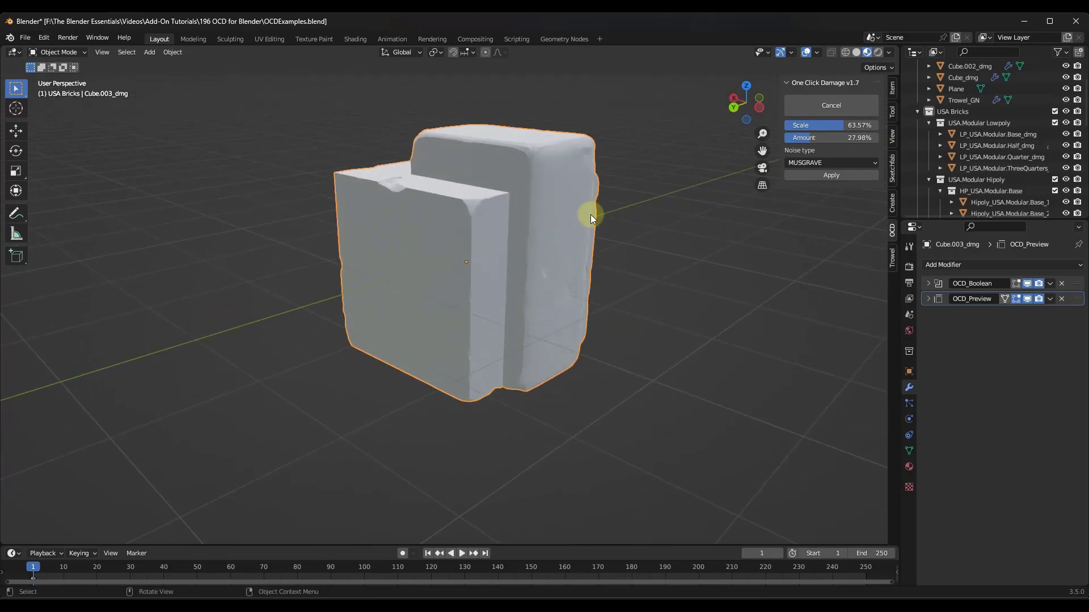
pyautogui.scroll(6, 549, 250)
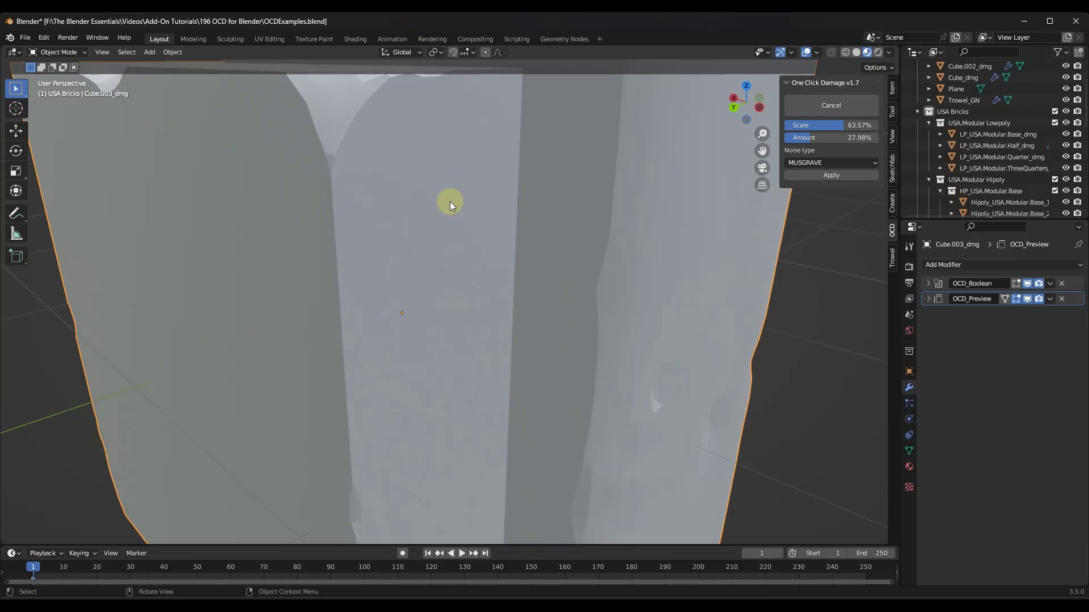
pyautogui.scroll(-2, 450, 202)
pyautogui.scroll(-4, 449, 204)
pyautogui.moveTo(476, 207); pyautogui.dragTo(512, 196, button='middle')
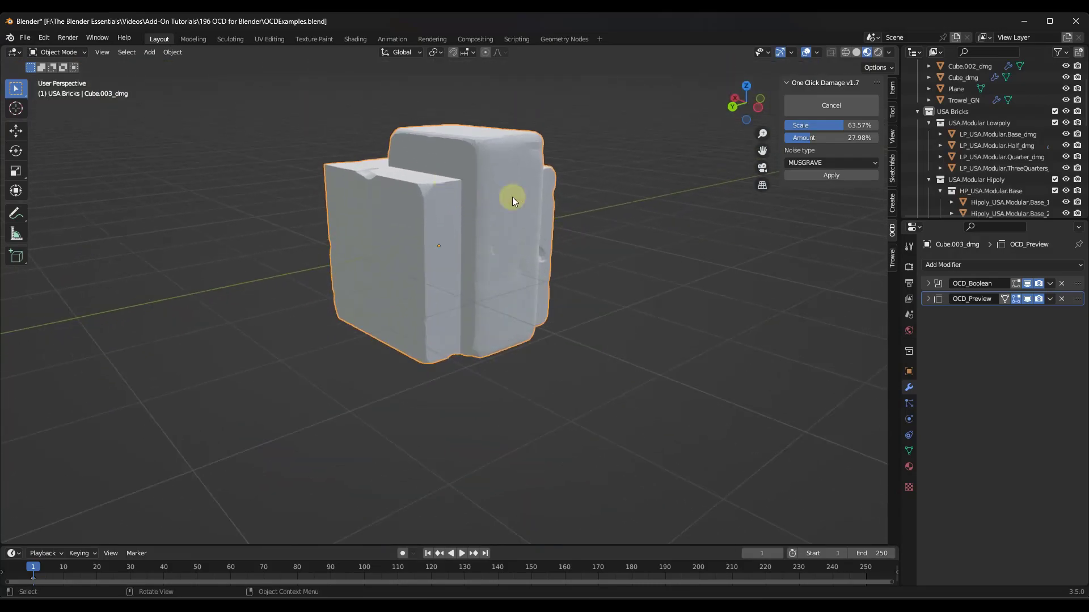